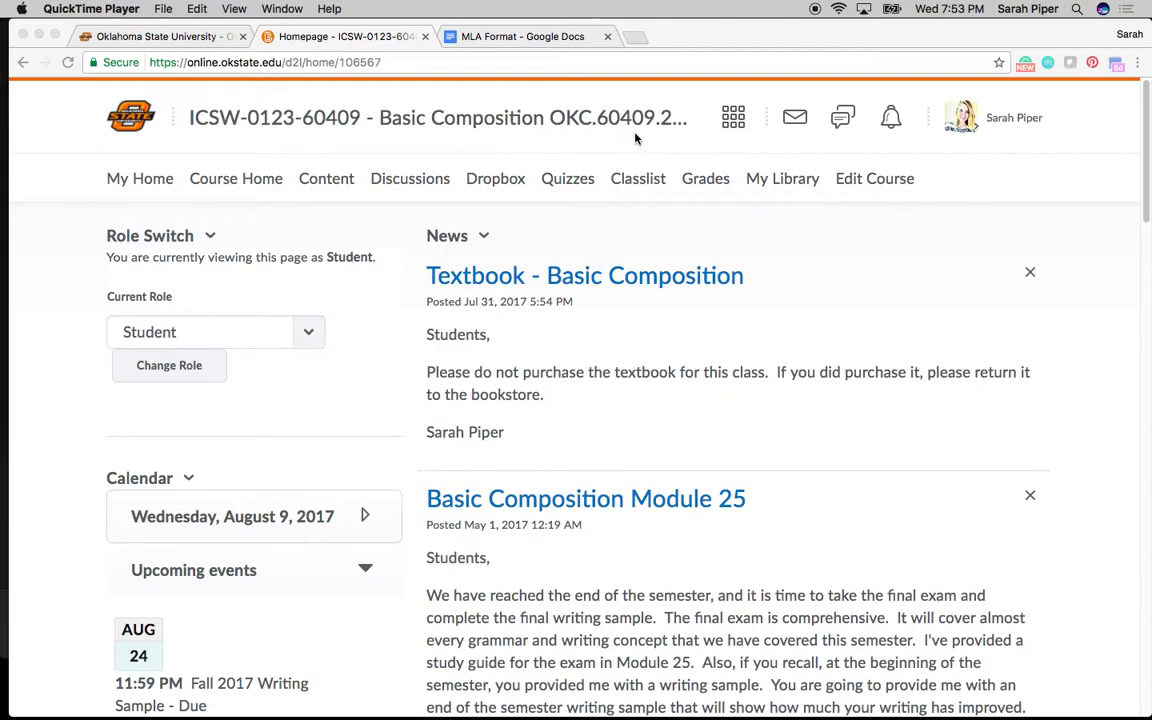
- Open the Purdue OWL MLA Format resource from the course's Assignments, Rubrics, and MLA Format content and continue to the OWL site
left_click(324, 183)
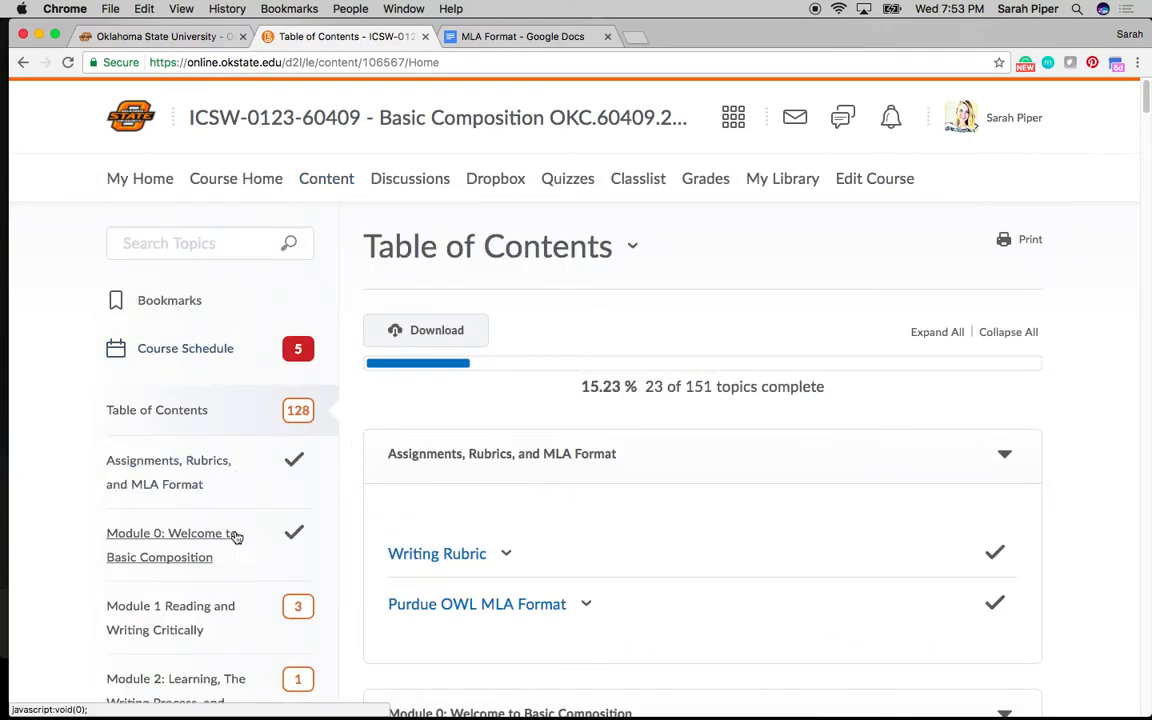
left_click(184, 490)
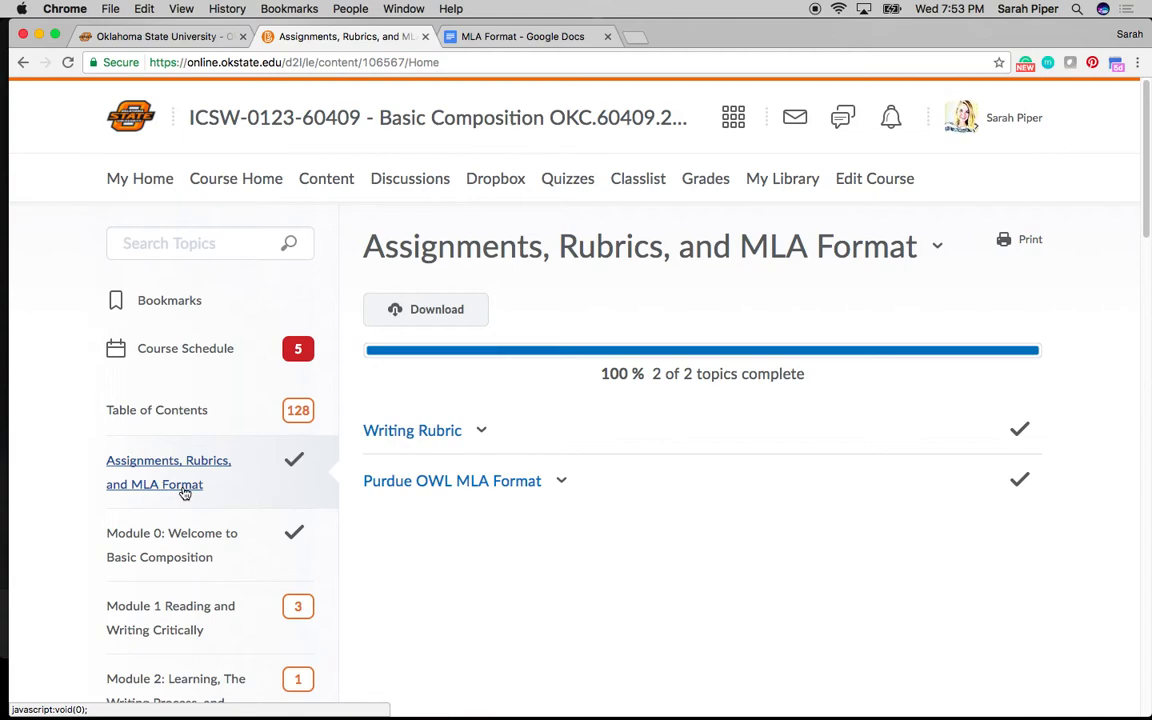
left_click(477, 488)
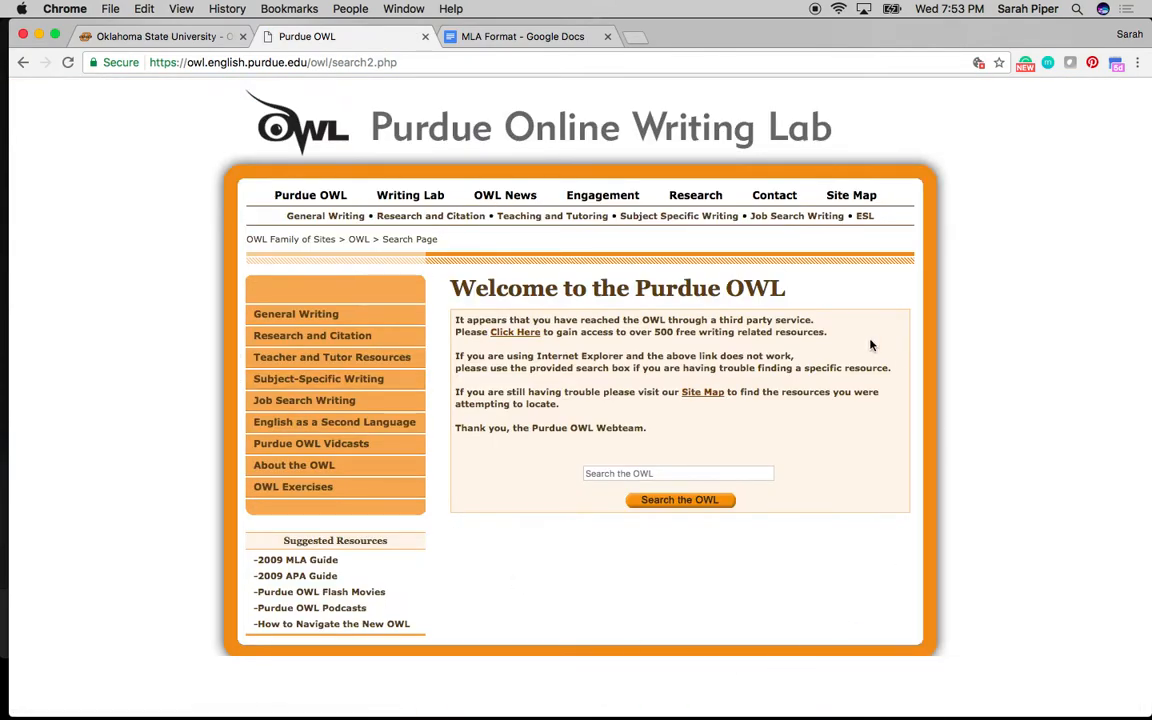
left_click(521, 334)
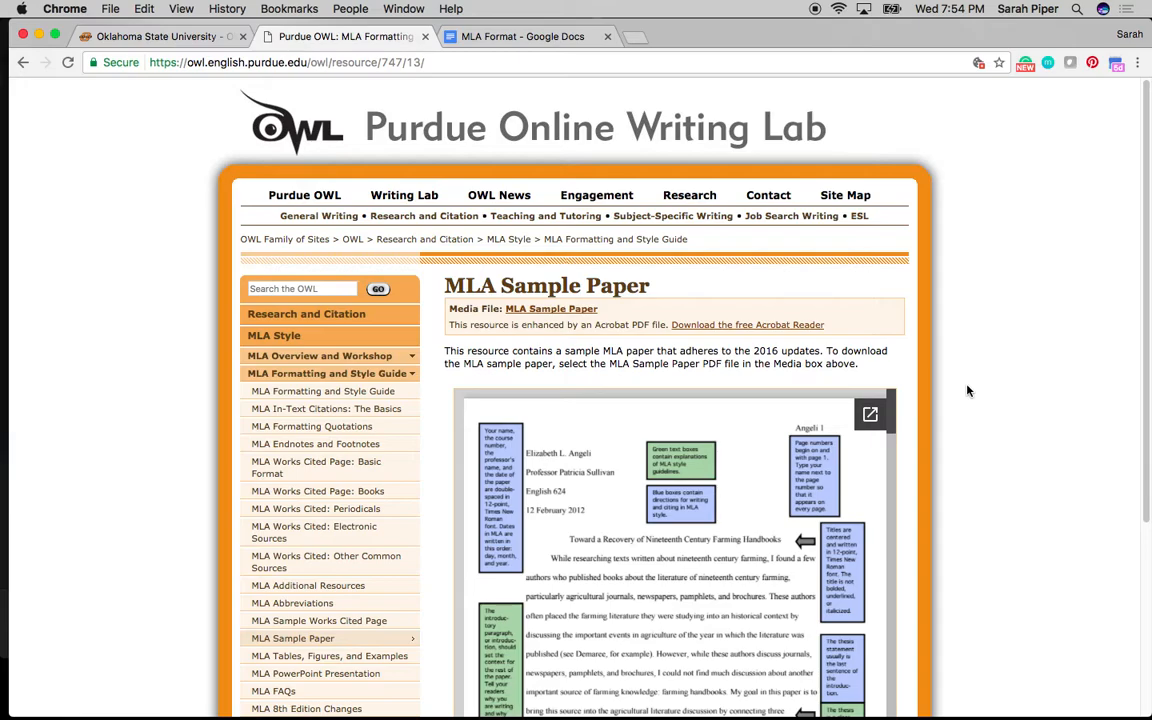
- Open the embedded MLA Sample Paper PDF in its own viewer and examine the first page's header, heading, title and spacing
scroll(960, 385, "down", 2)
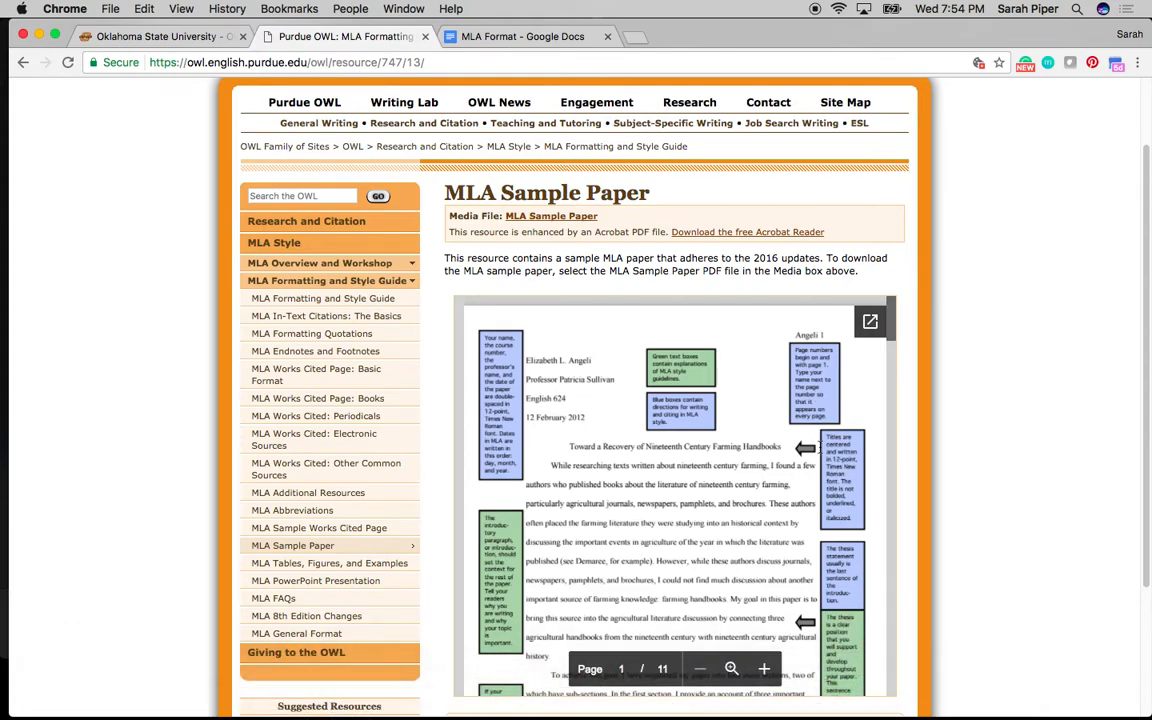
left_click(871, 323)
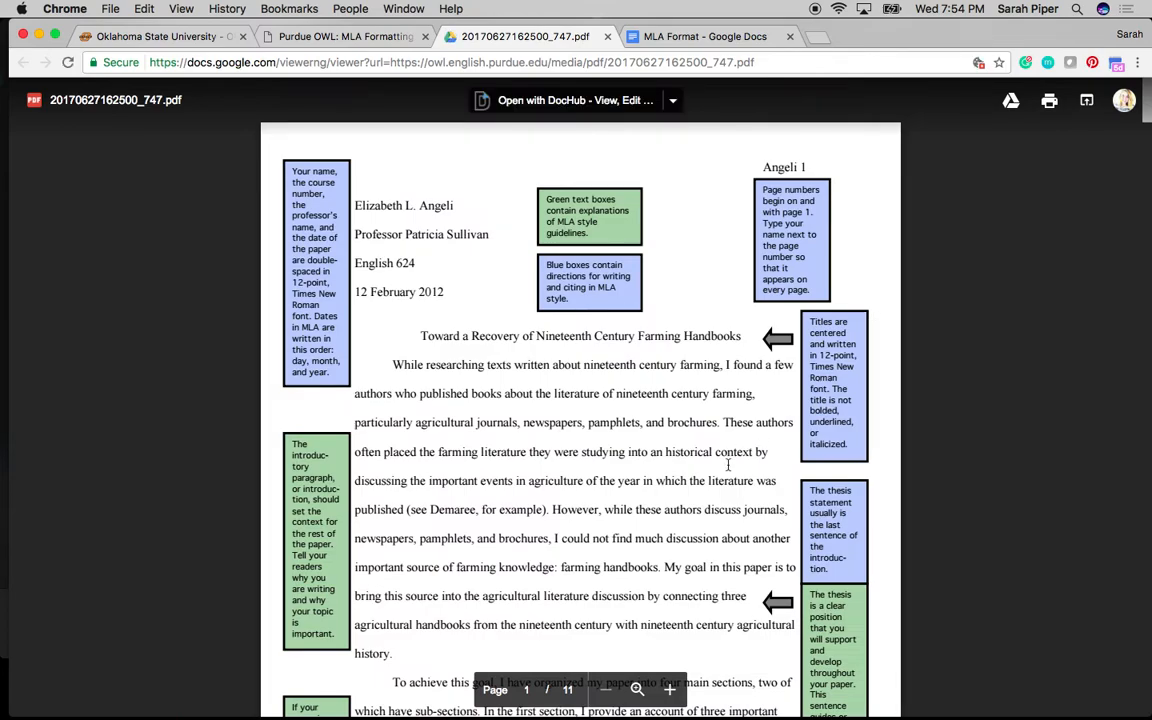
left_click(669, 690)
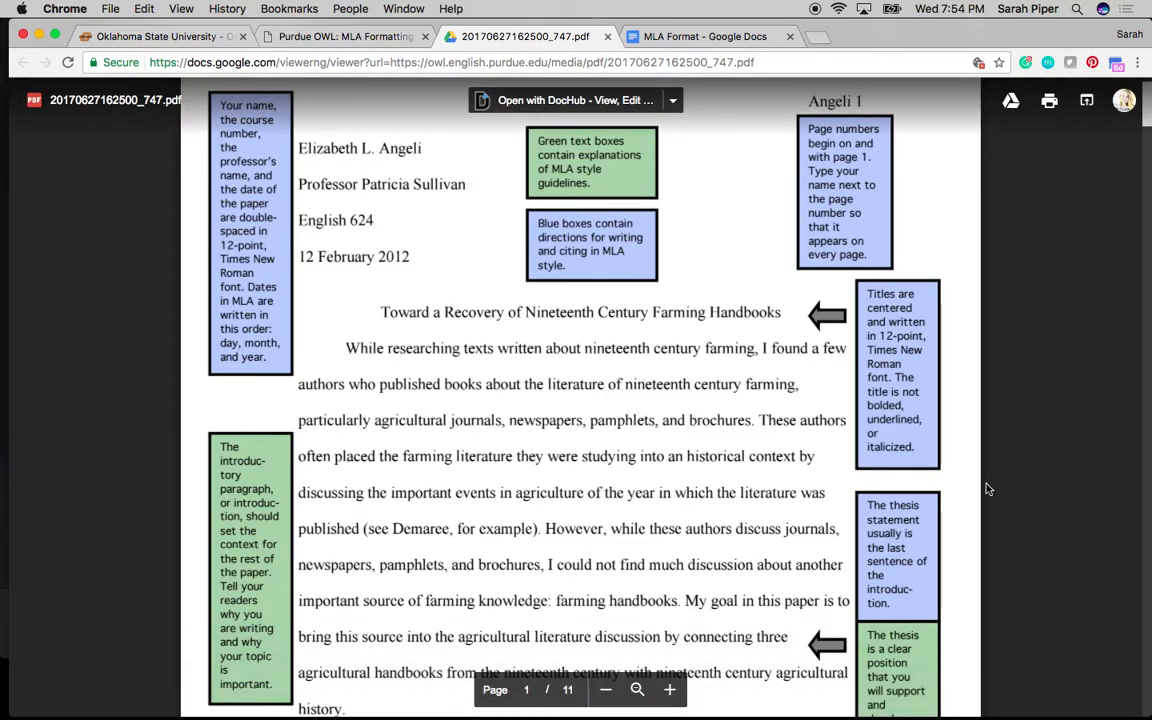
scroll(810, 393, "up", 1)
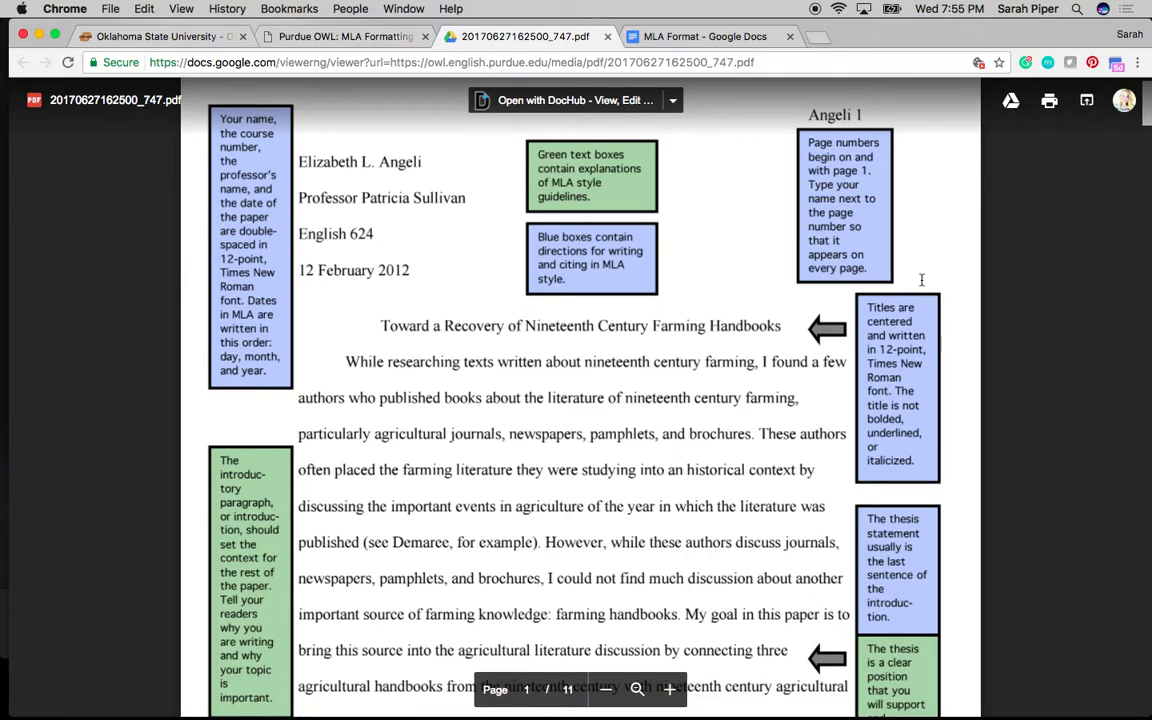
left_click(605, 689)
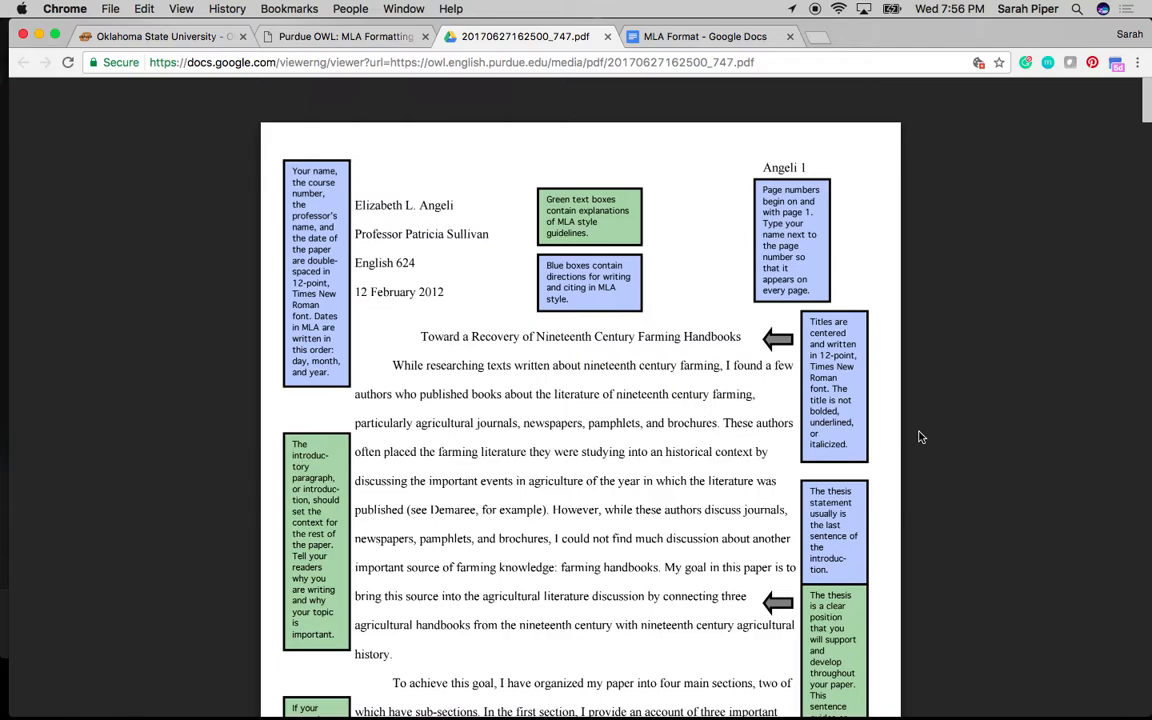
- In the MLA Format Google Docs document, insert right-aligned page numbers in the header of every page, preceded by the student's last name
left_click(706, 42)
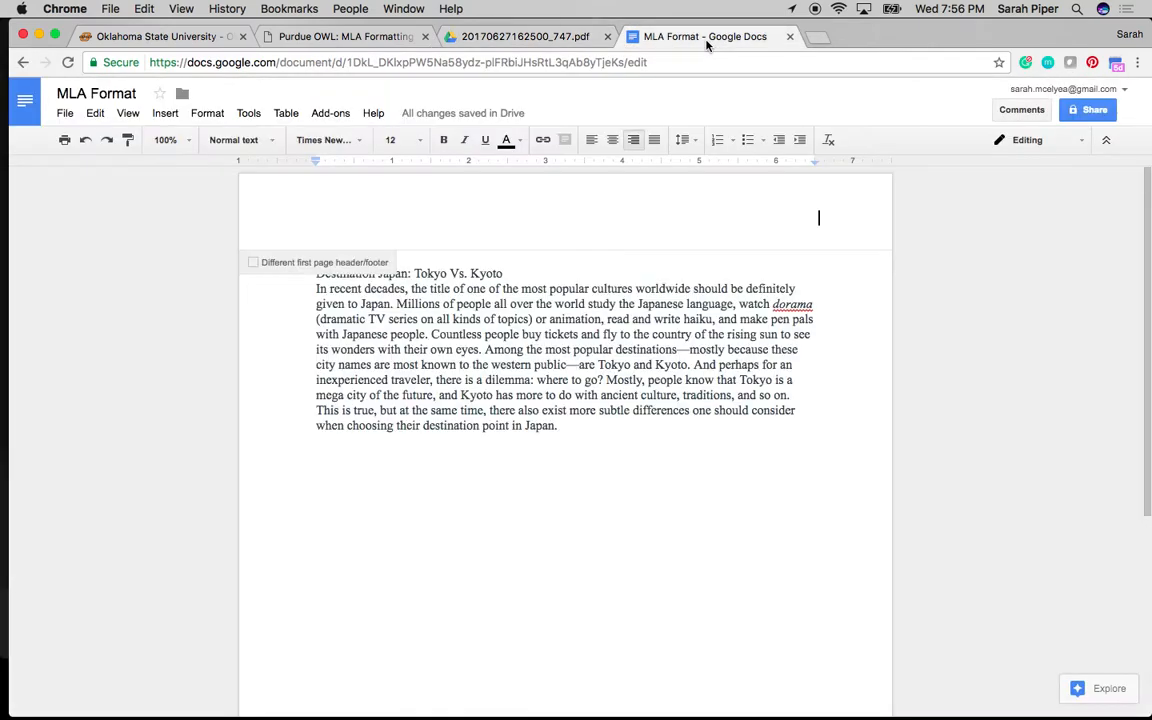
left_click(599, 434)
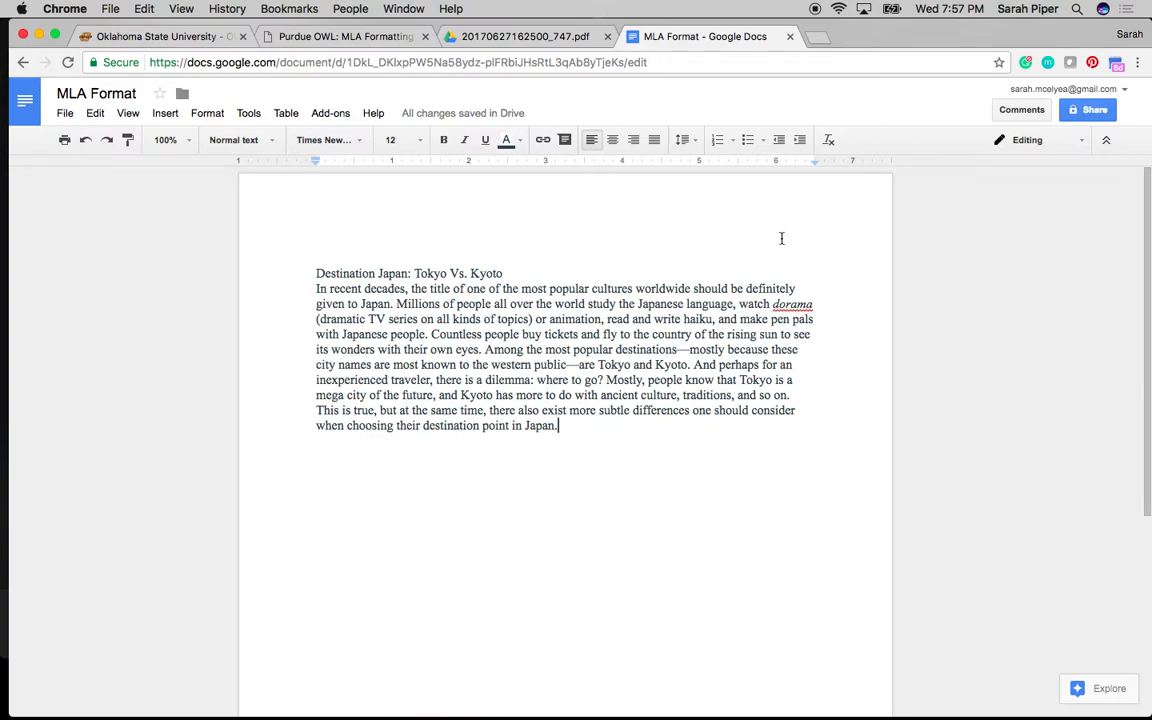
left_click(166, 114)
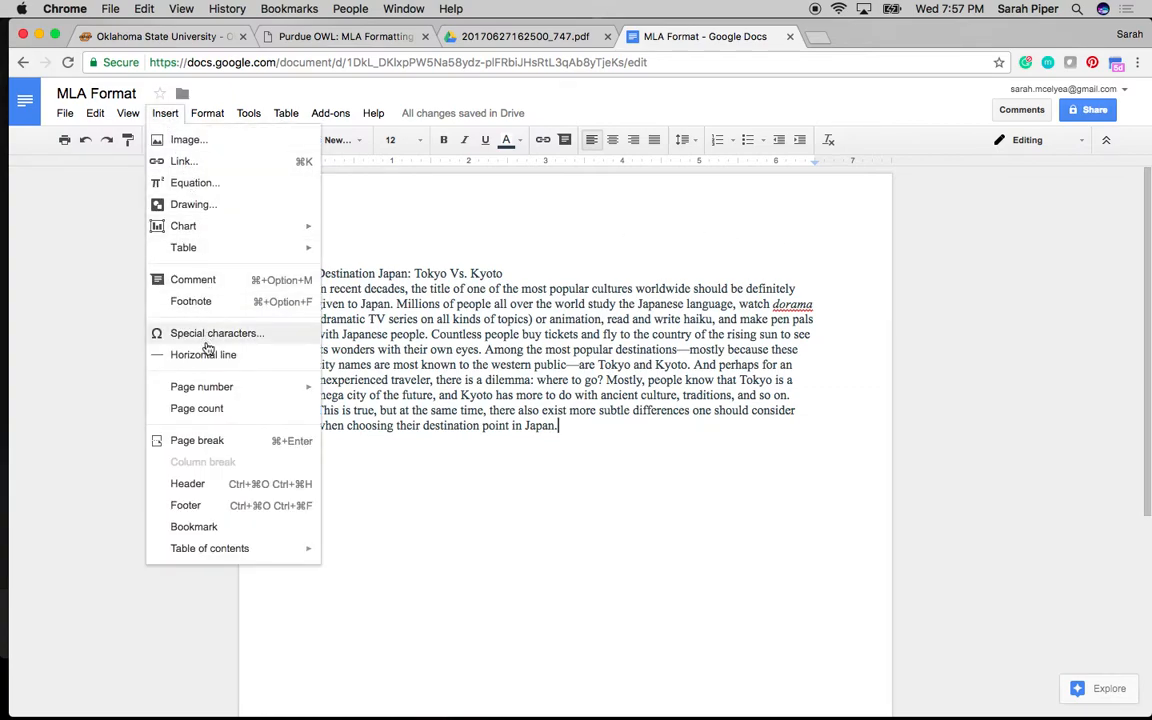
mouse_move(220, 388)
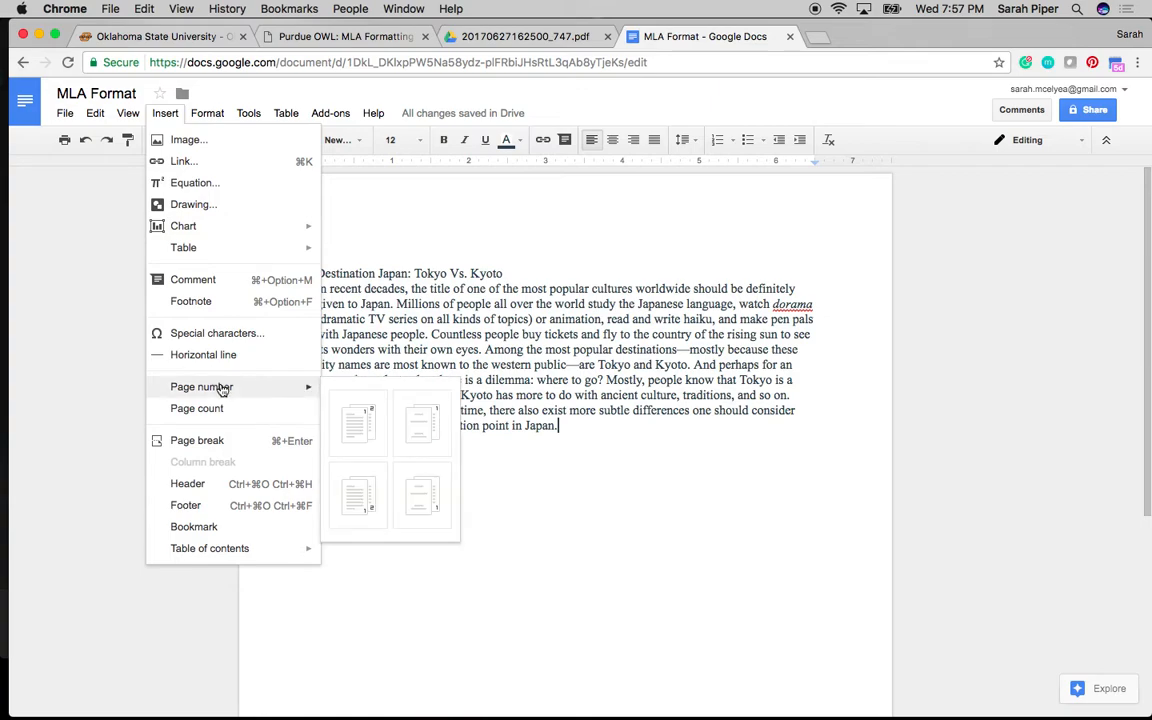
left_click(367, 438)
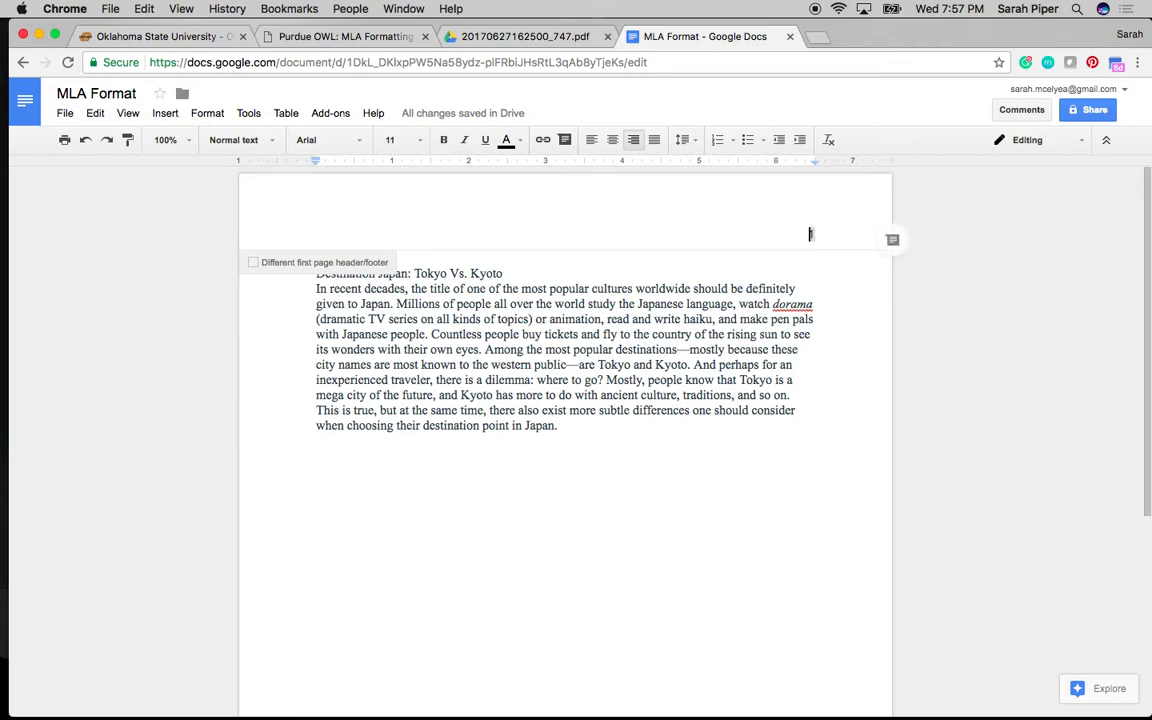
type("Smith")
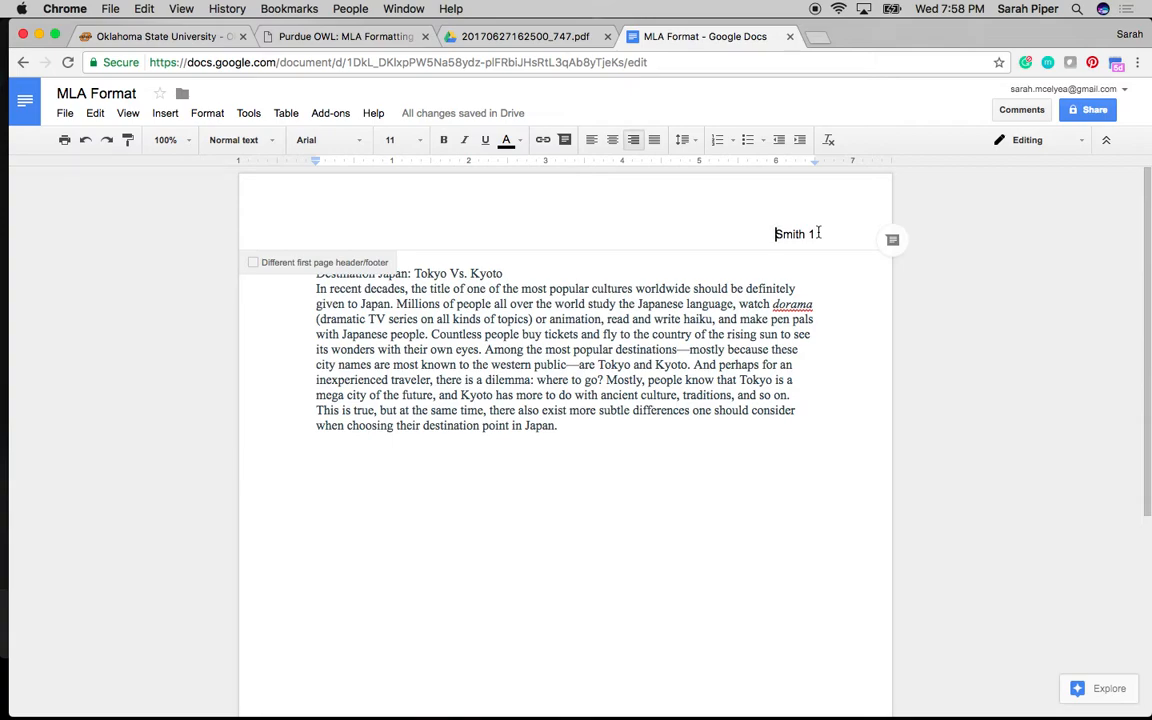
- Format the header's last name and page number in Times New Roman, size 12
left_click_drag(818, 233, 772, 237)
left_click(359, 143)
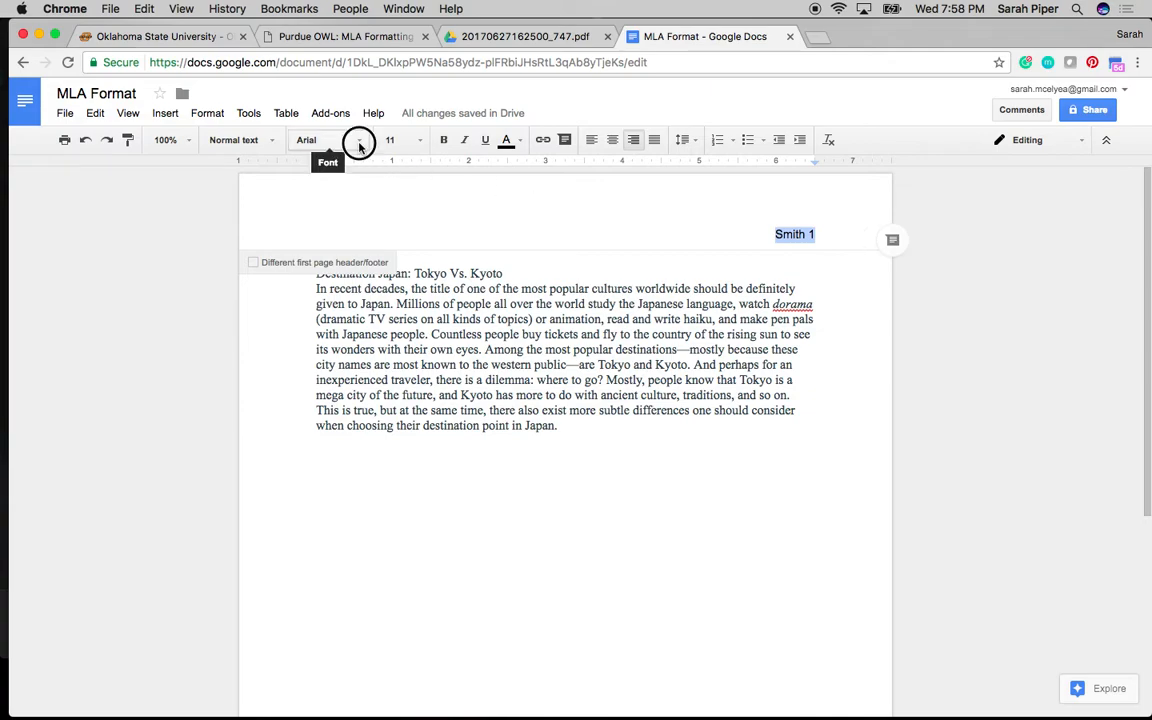
left_click(349, 170)
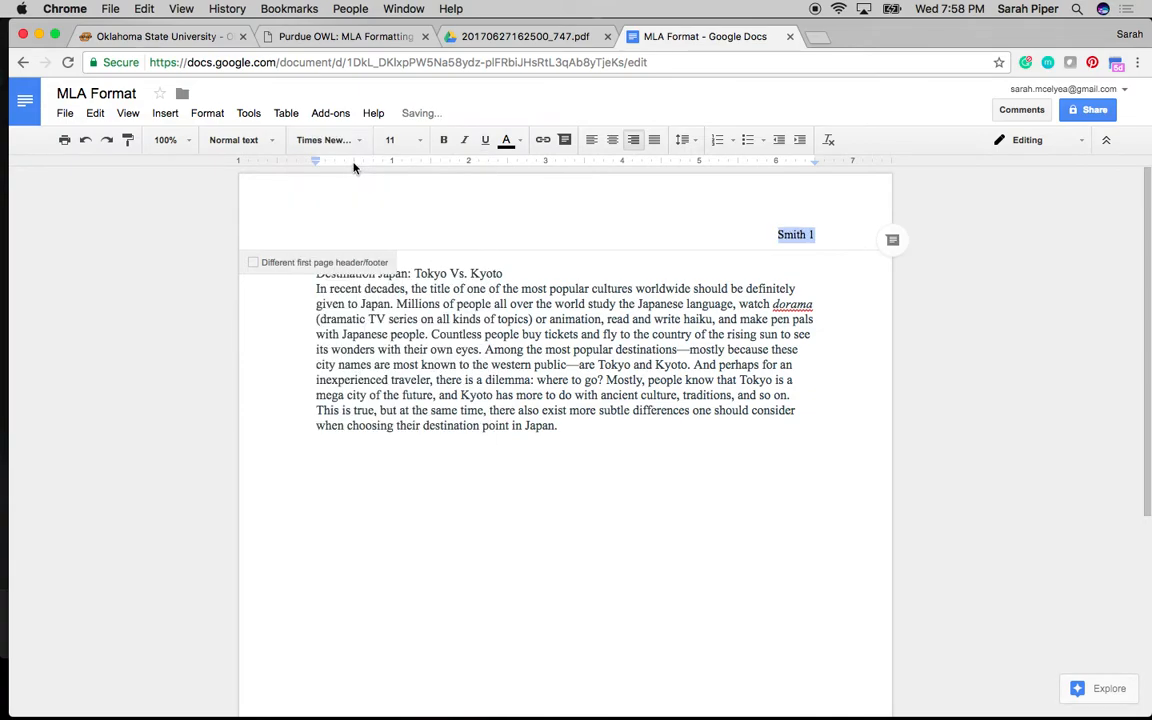
left_click(420, 141)
left_click(419, 258)
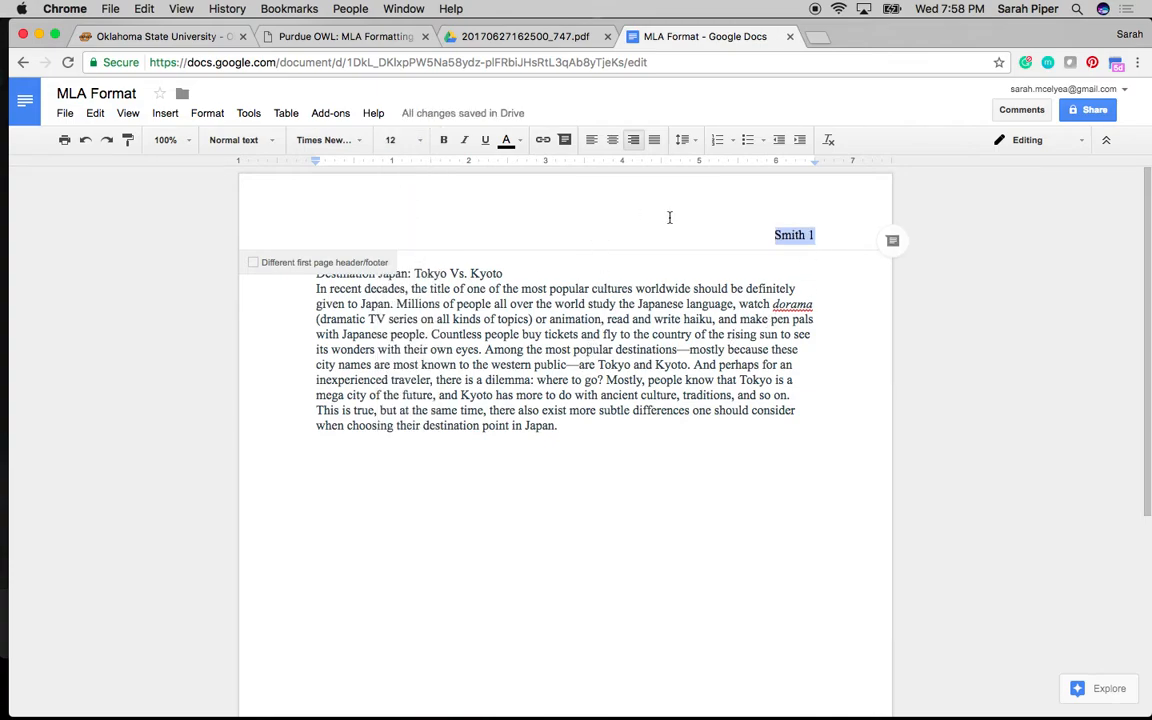
- Add heading lines above the essay title with the student's full name and the instructor's name
left_click(318, 289)
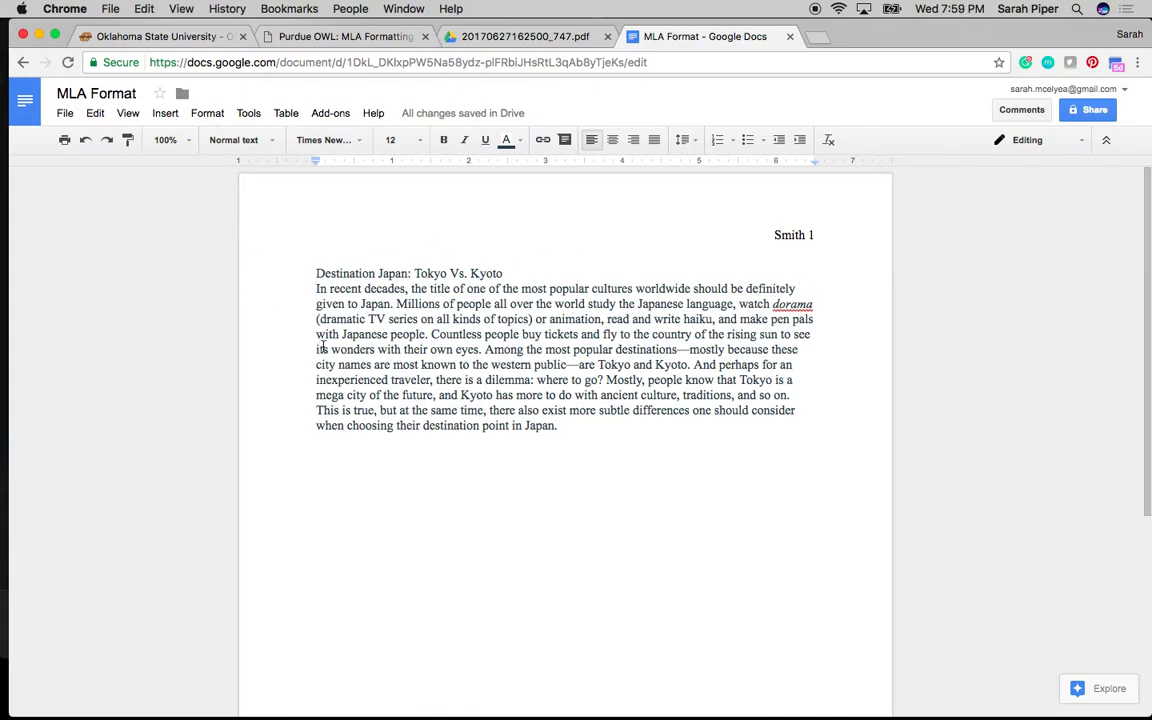
key("Up")
key("Return")
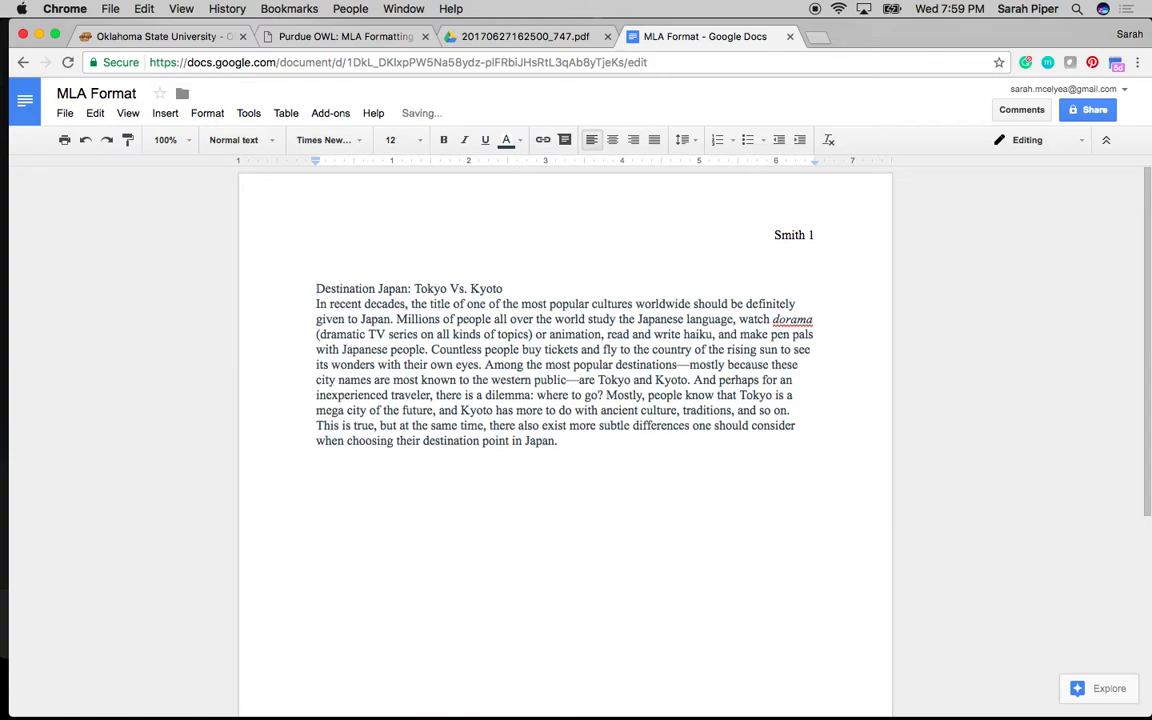
key("Up")
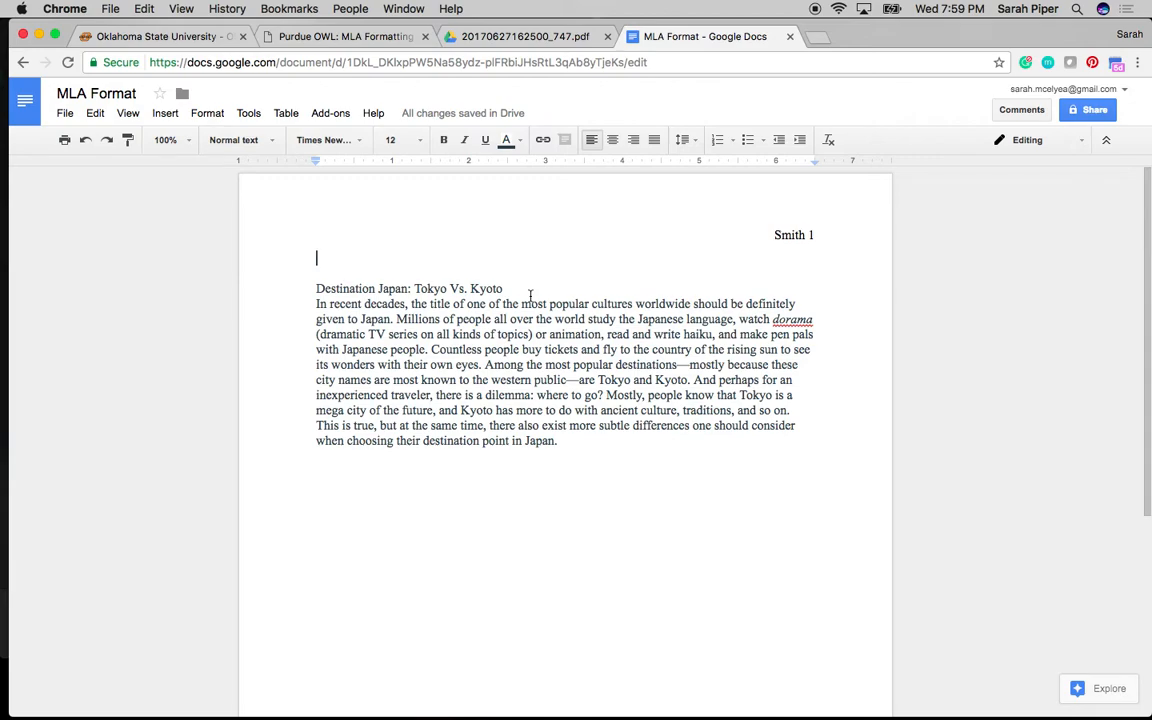
type("Sam Smith")
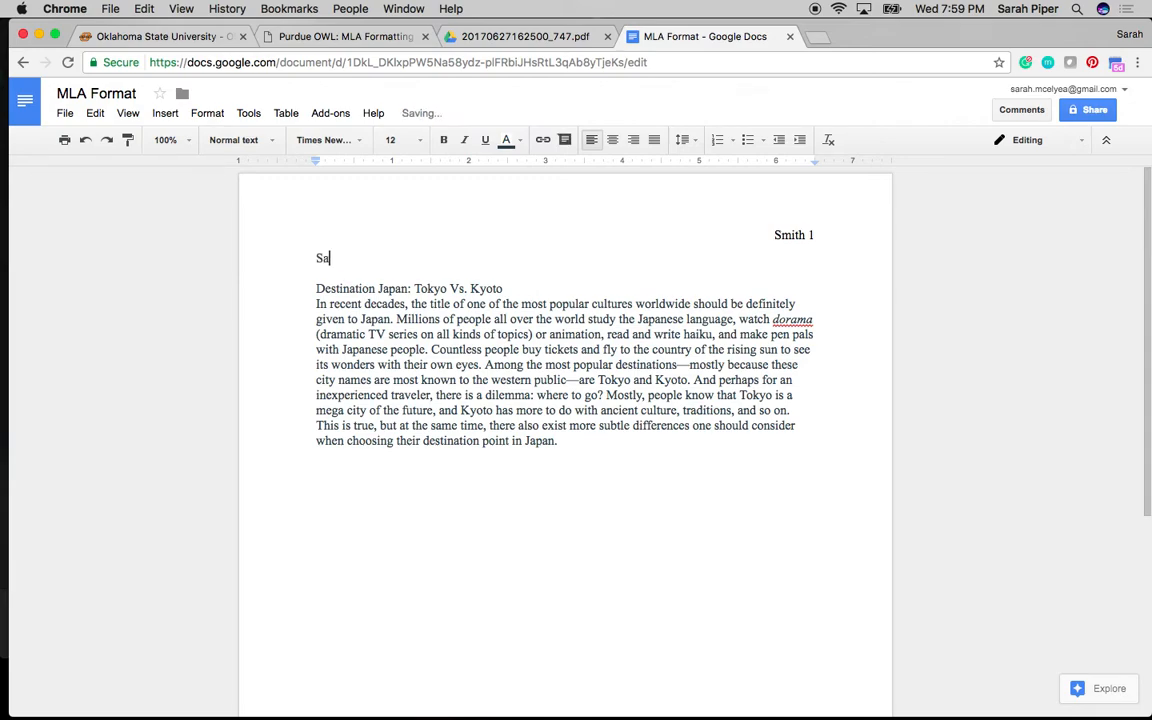
key("Return")
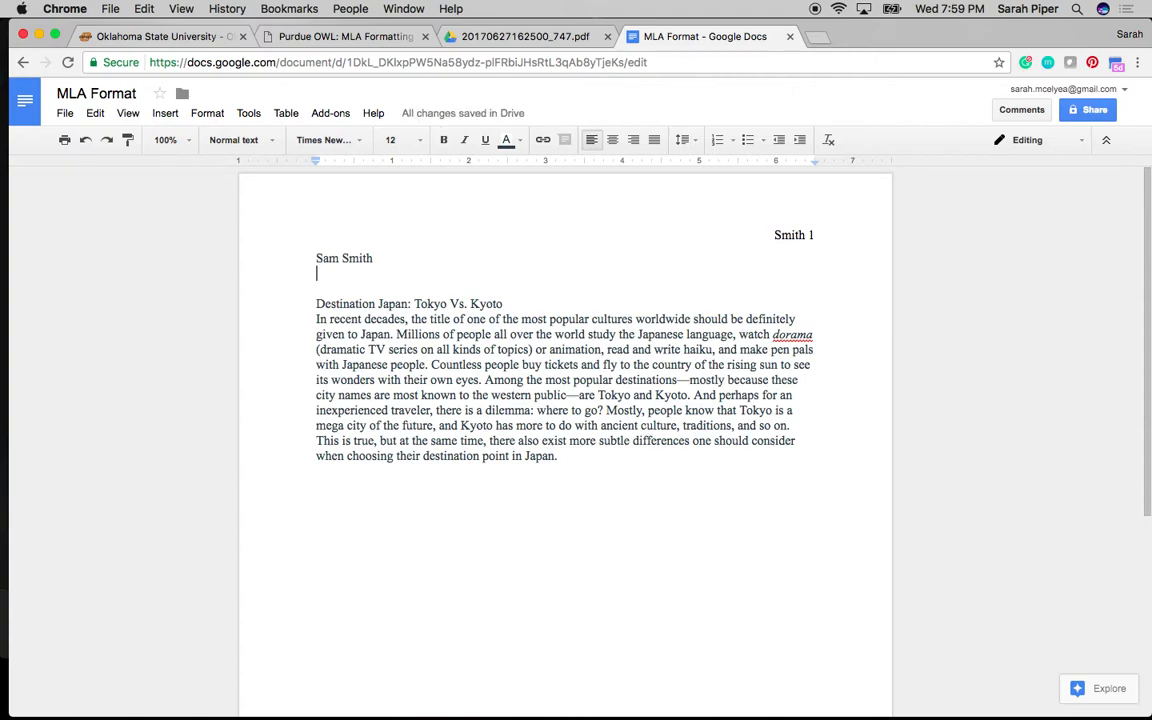
type("Ms. Piper")
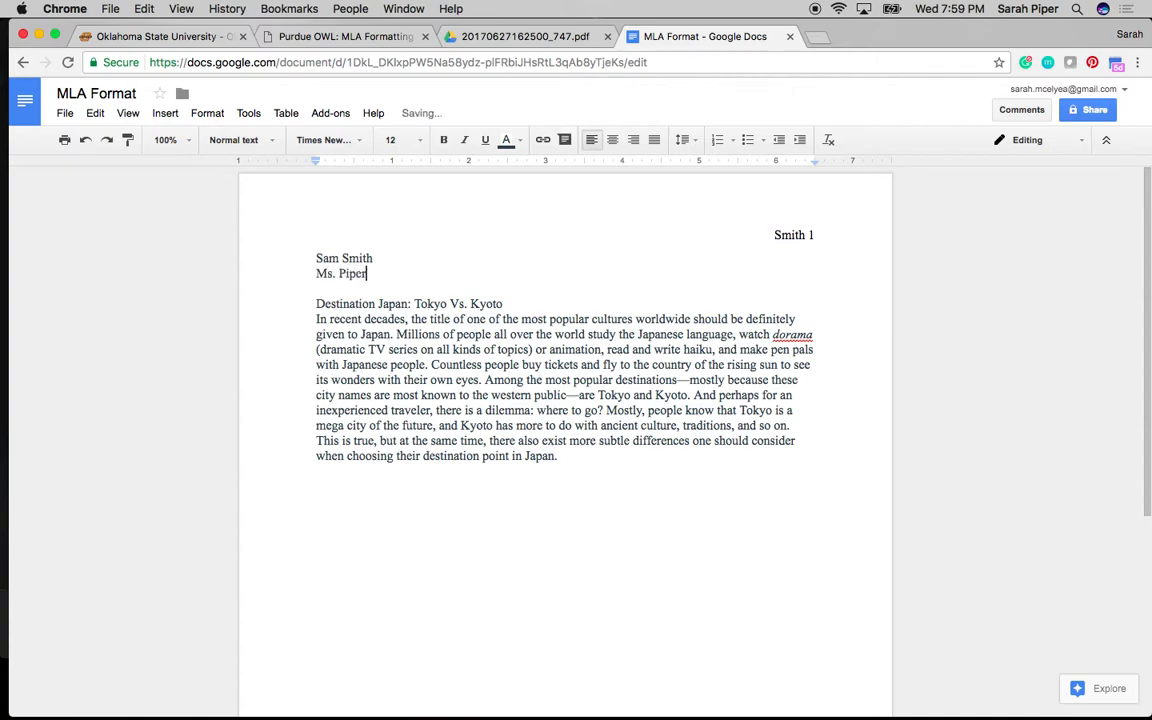
key("Return")
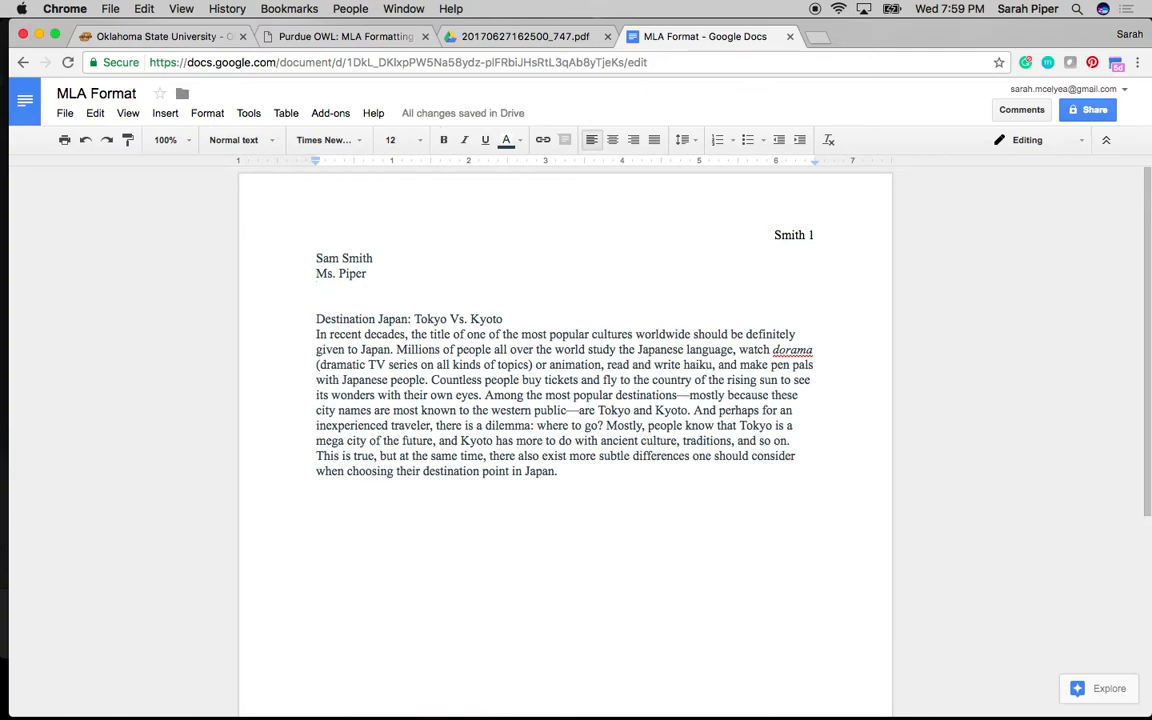
- Complete the heading with the course "ICSW 0123" and the date "2 September 2017" on separate lines
type("IC")
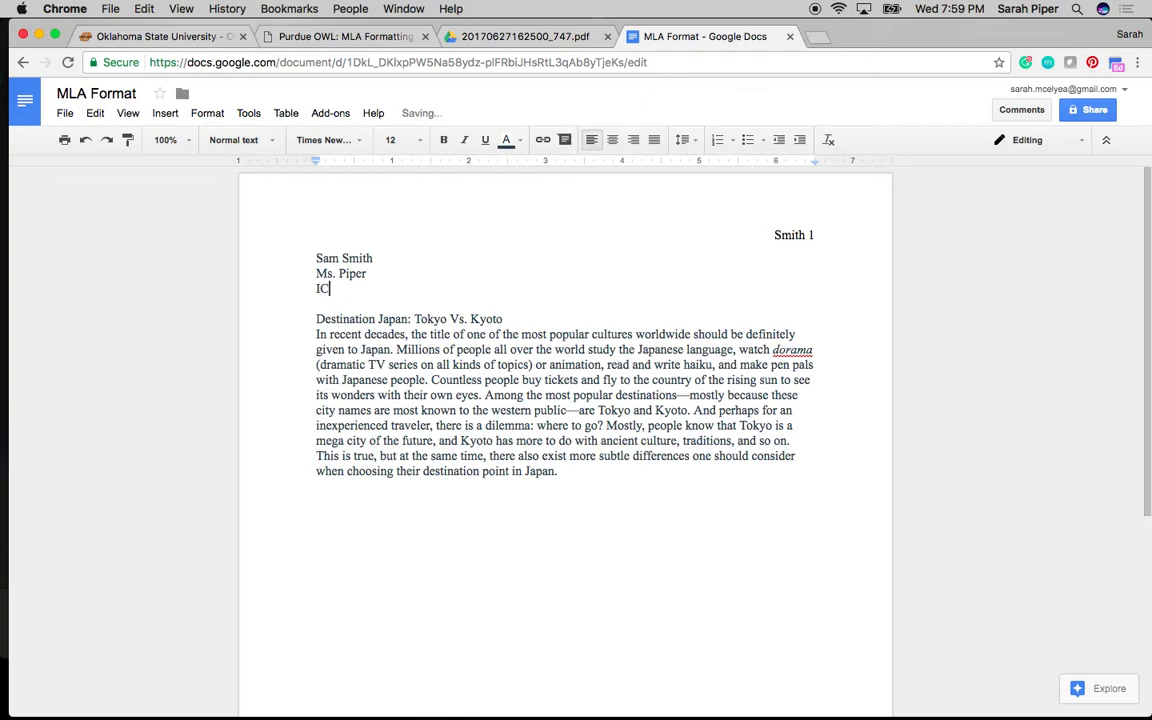
type("SW 0123")
key("Return")
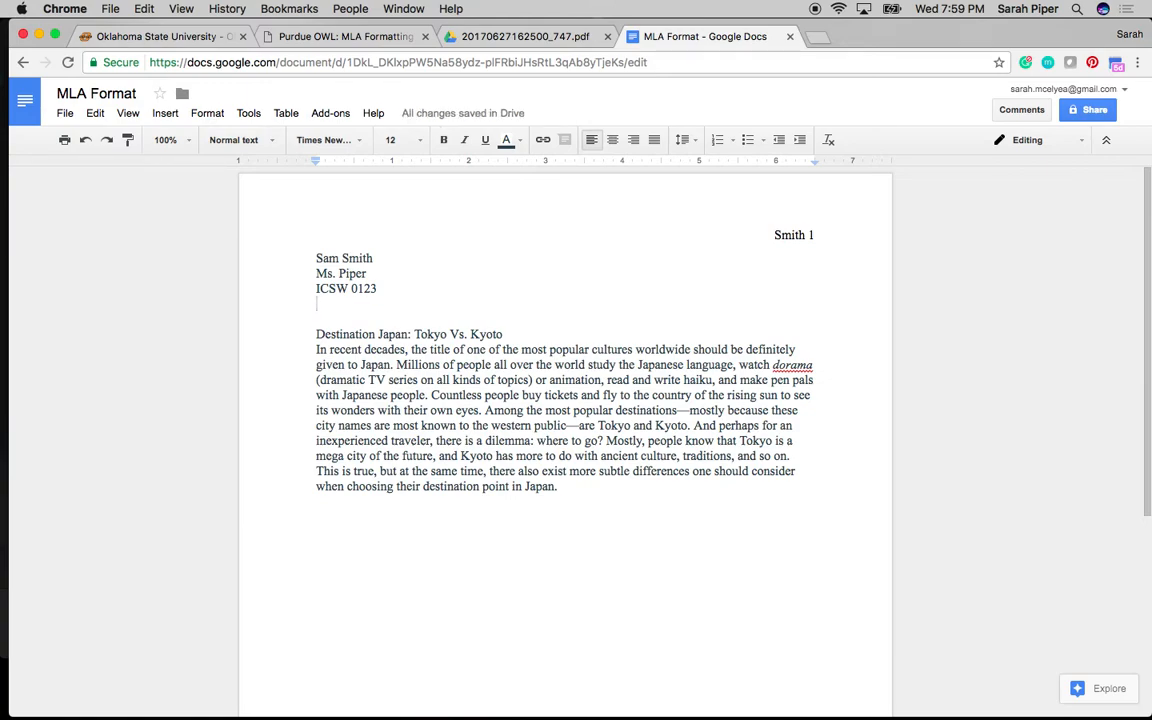
type("2 Se")
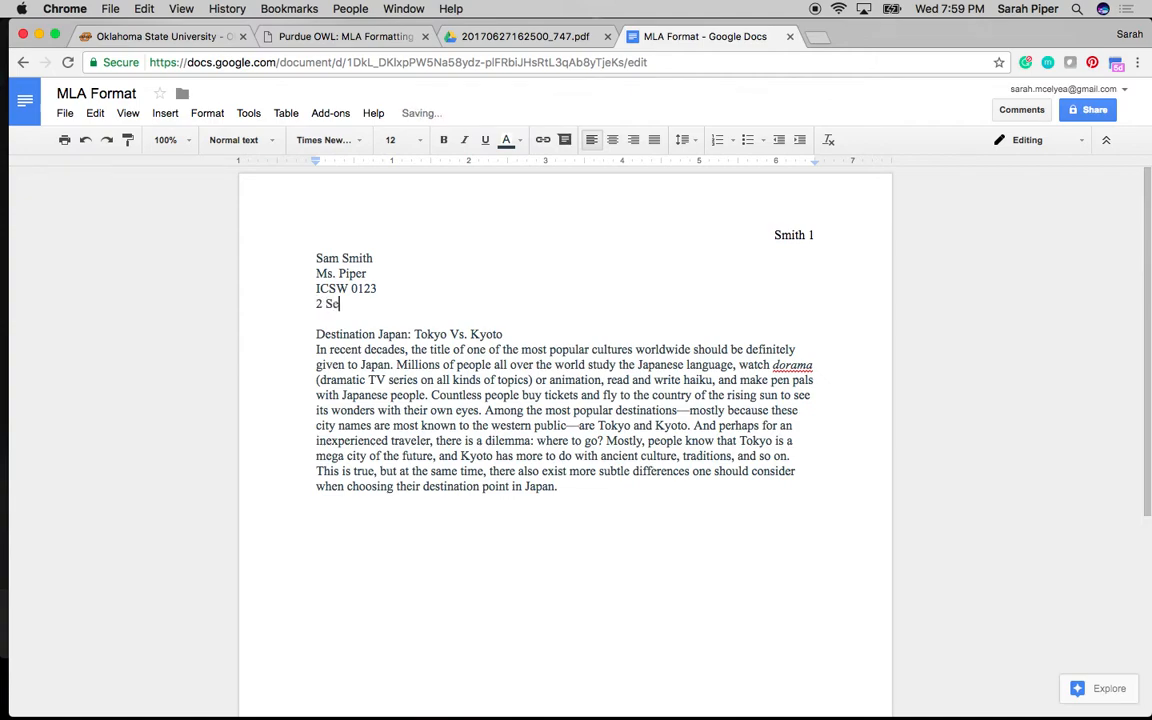
type("ptember 2017")
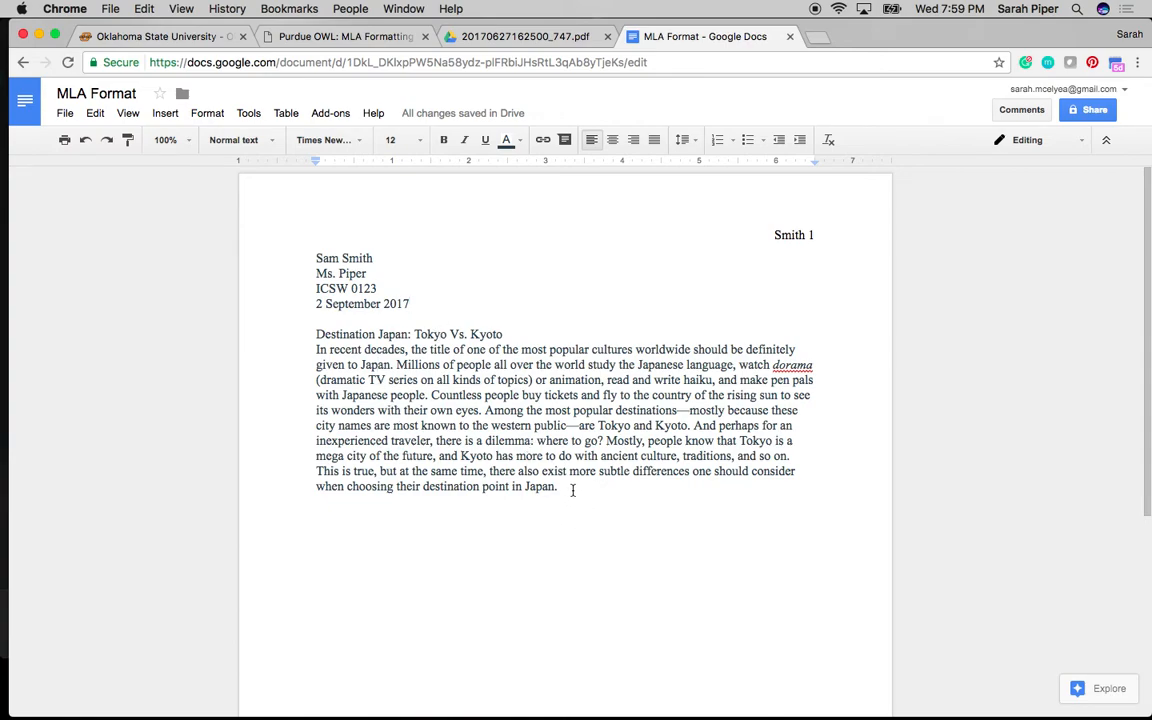
- Apply double line spacing to the whole document body, from the heading through the end of the paragraph
left_click_drag(548, 492, 316, 258)
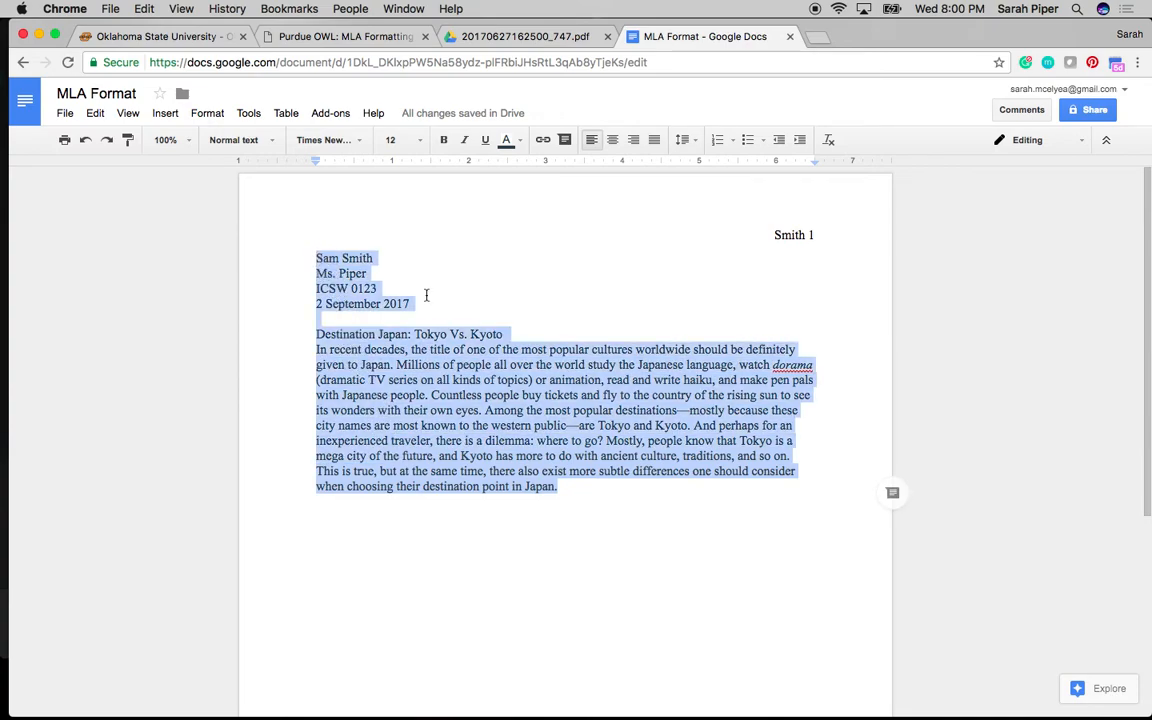
left_click(695, 142)
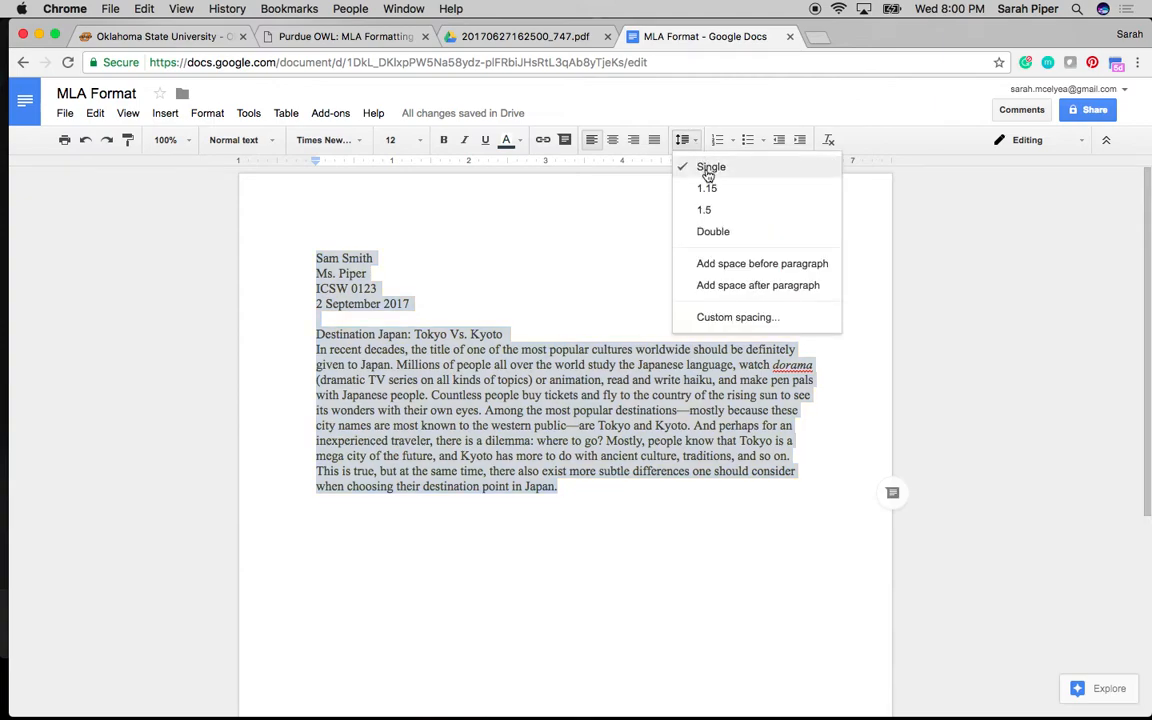
left_click(701, 243)
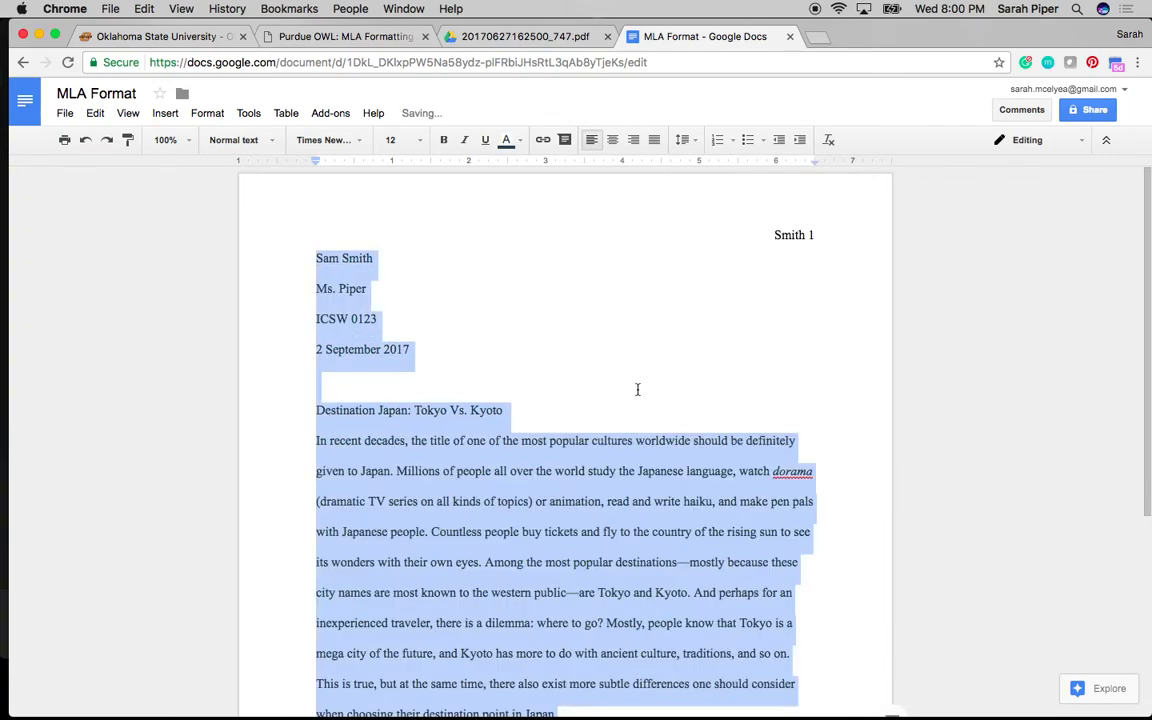
- Center the essay title "Destination Japan: Tokyo Vs. Kyoto"
scroll(638, 432, "down", 1)
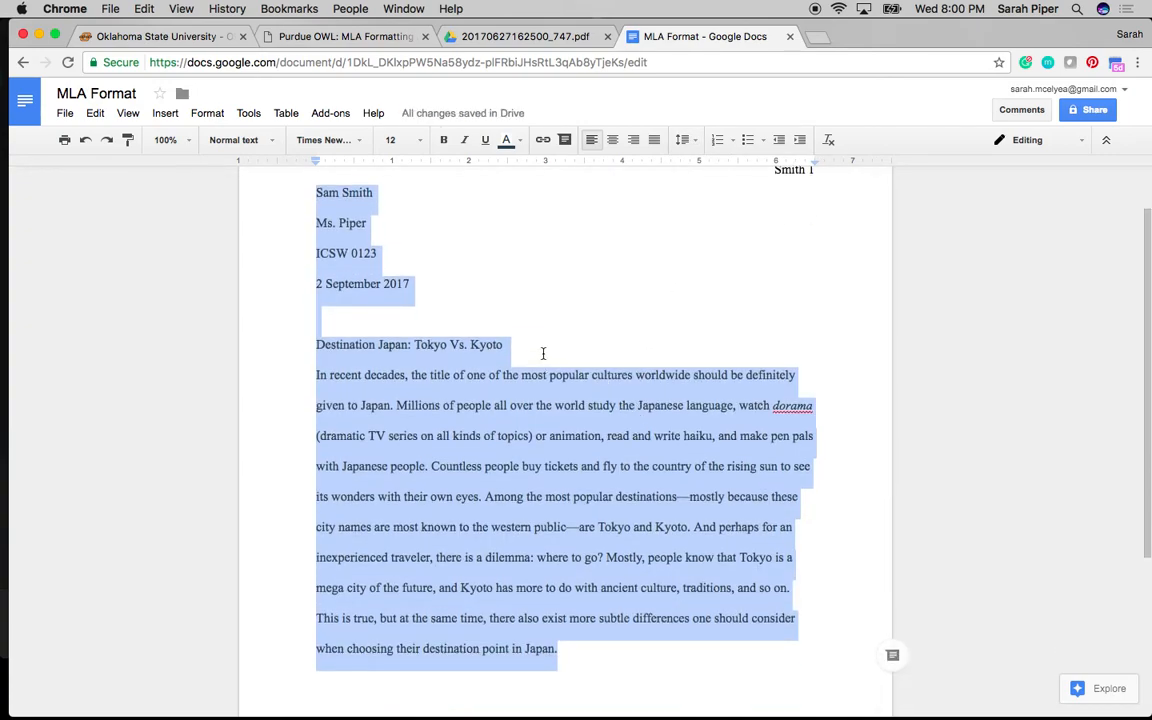
left_click(543, 348)
left_click_drag(506, 345, 314, 345)
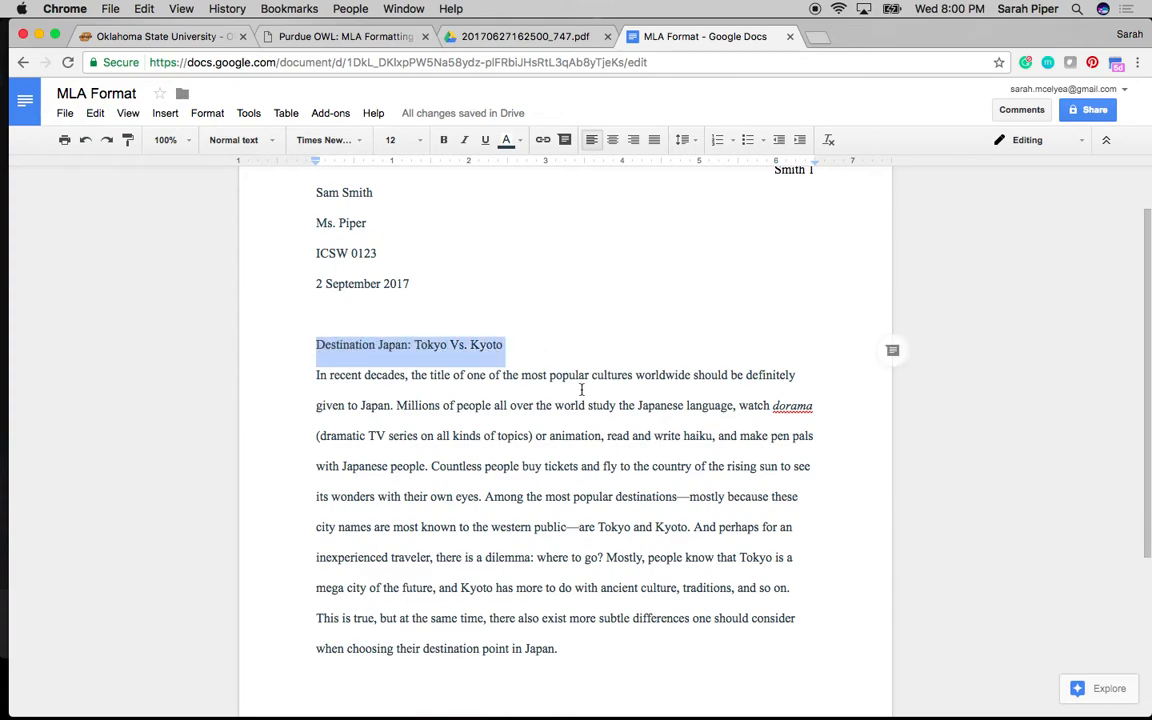
left_click(615, 141)
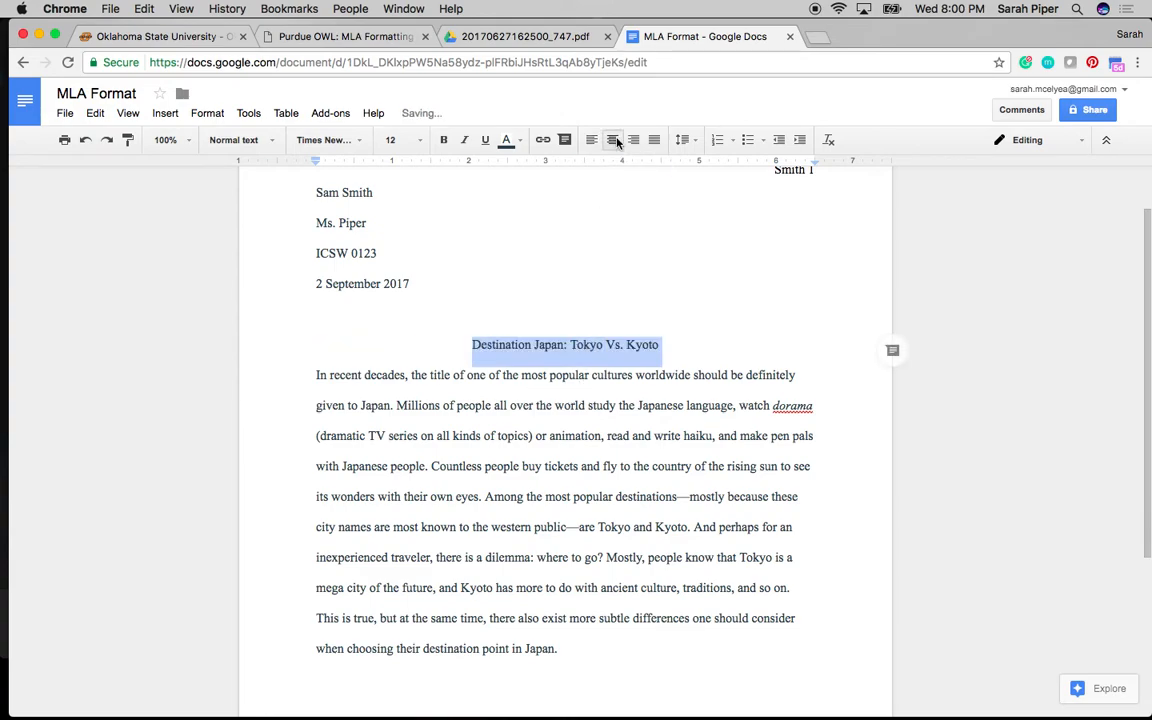
- Remove the blank line between the date and the centered essay title
left_click(452, 438)
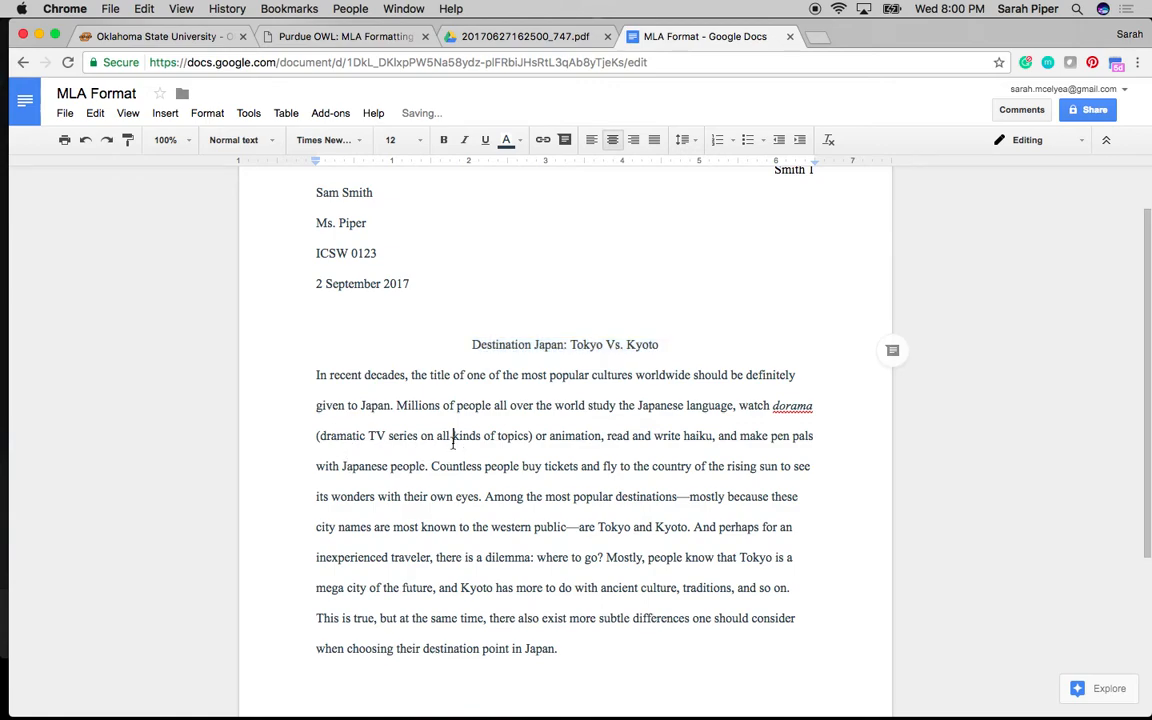
left_click(349, 313)
key("BackSpace")
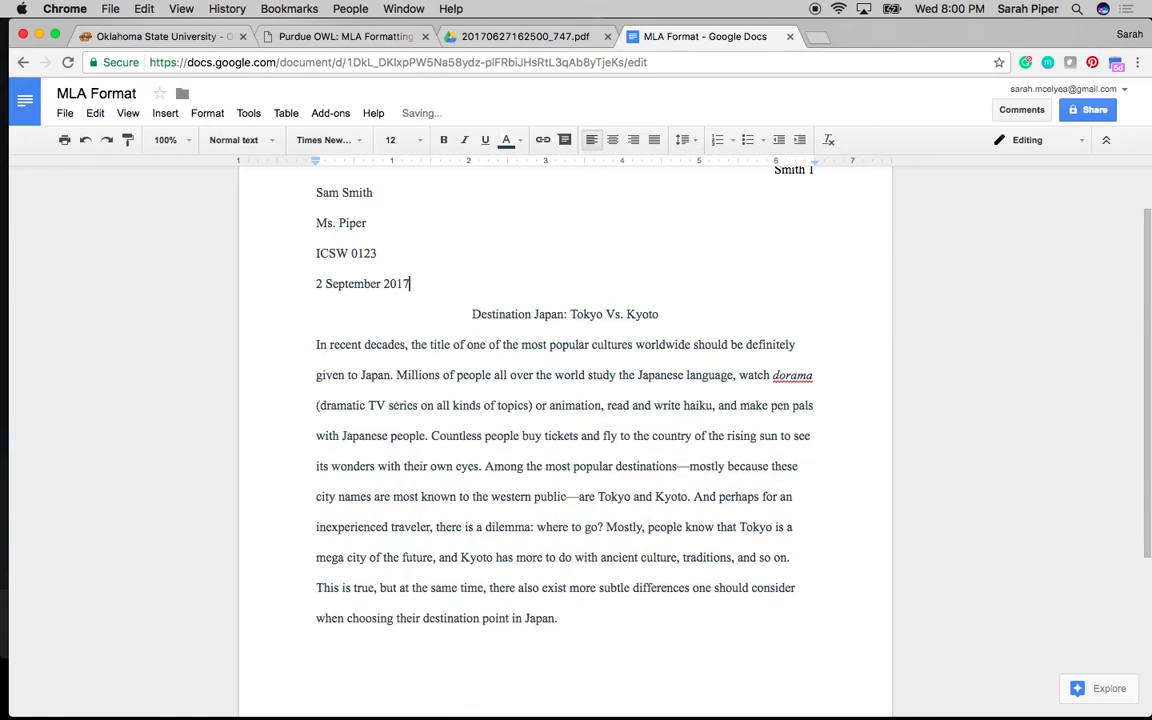
- Indent the first line of the body paragraph that begins "In recent decades"
left_click(316, 345)
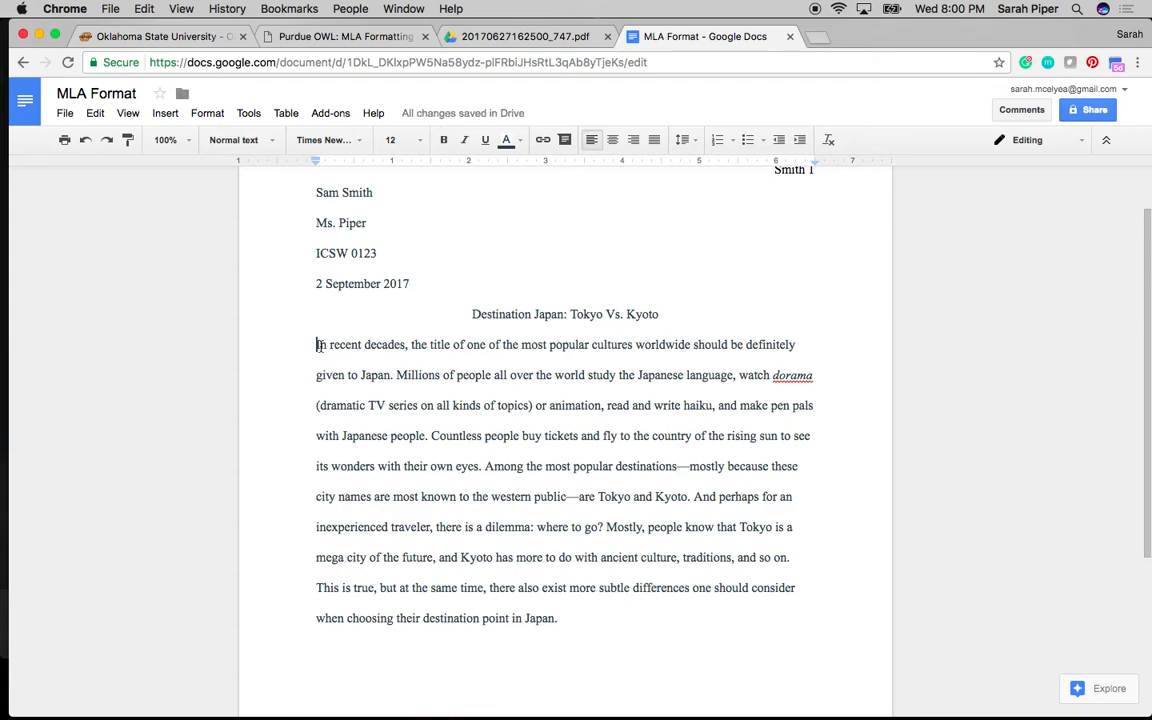
key("Tab")
left_click(648, 622)
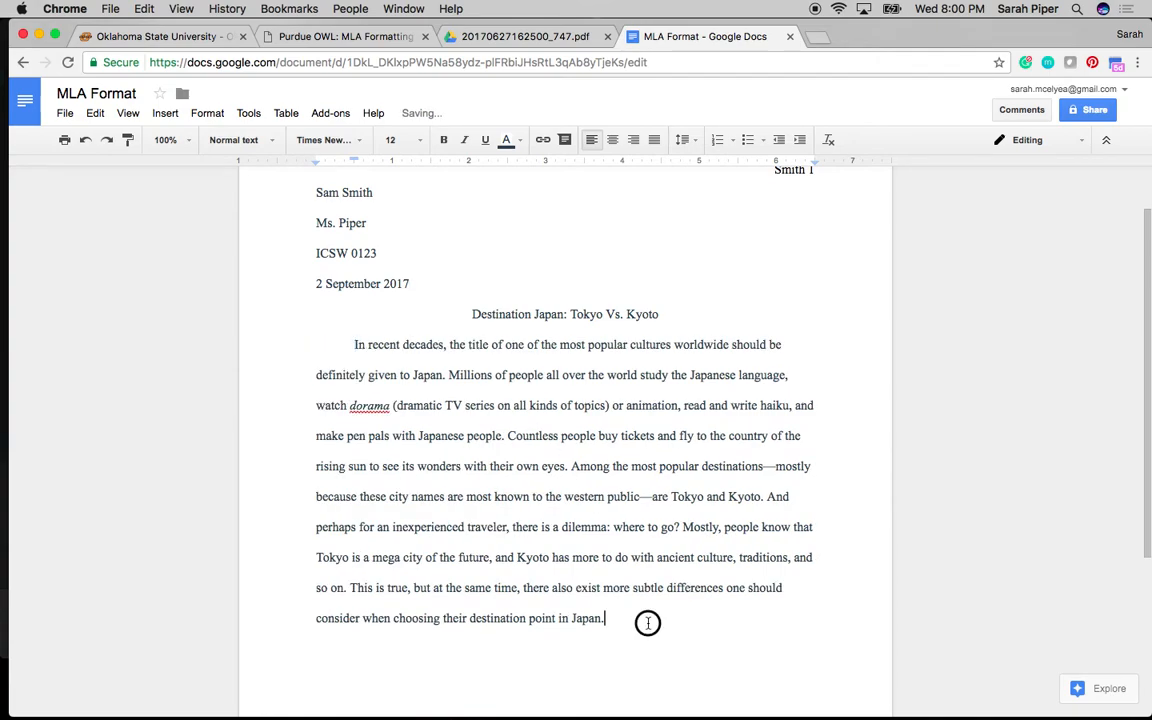
scroll(648, 622, "down", 1)
scroll(648, 622, "up", 2)
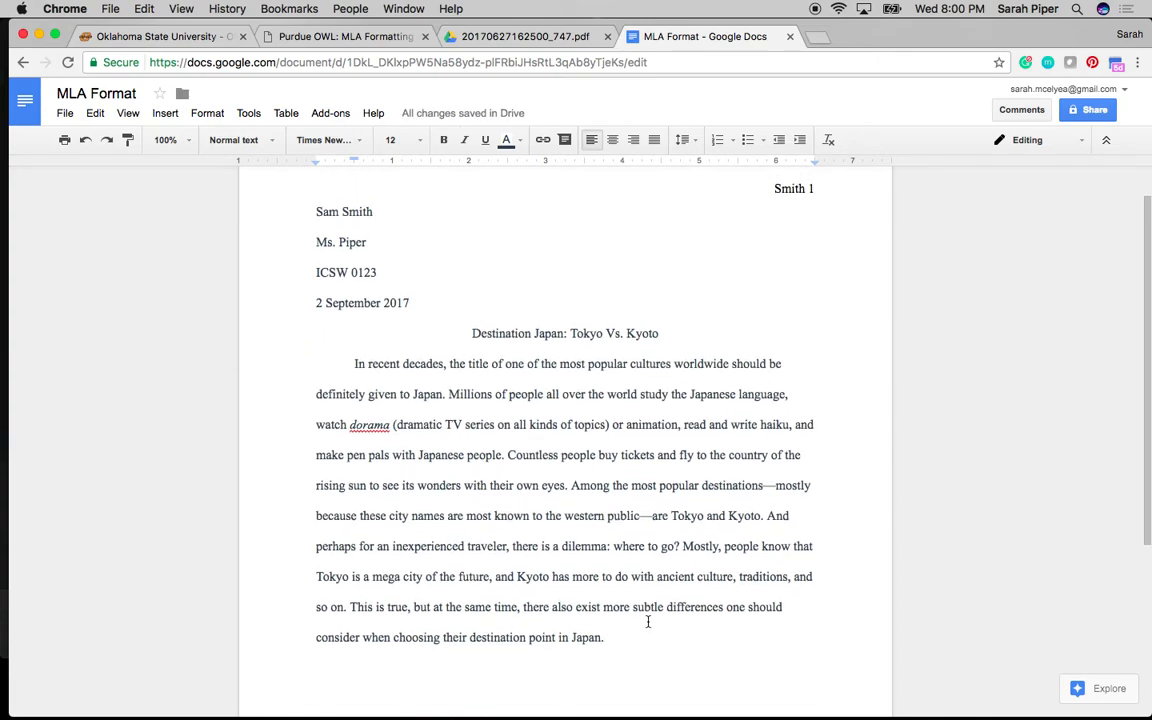
scroll(648, 622, "up", 1)
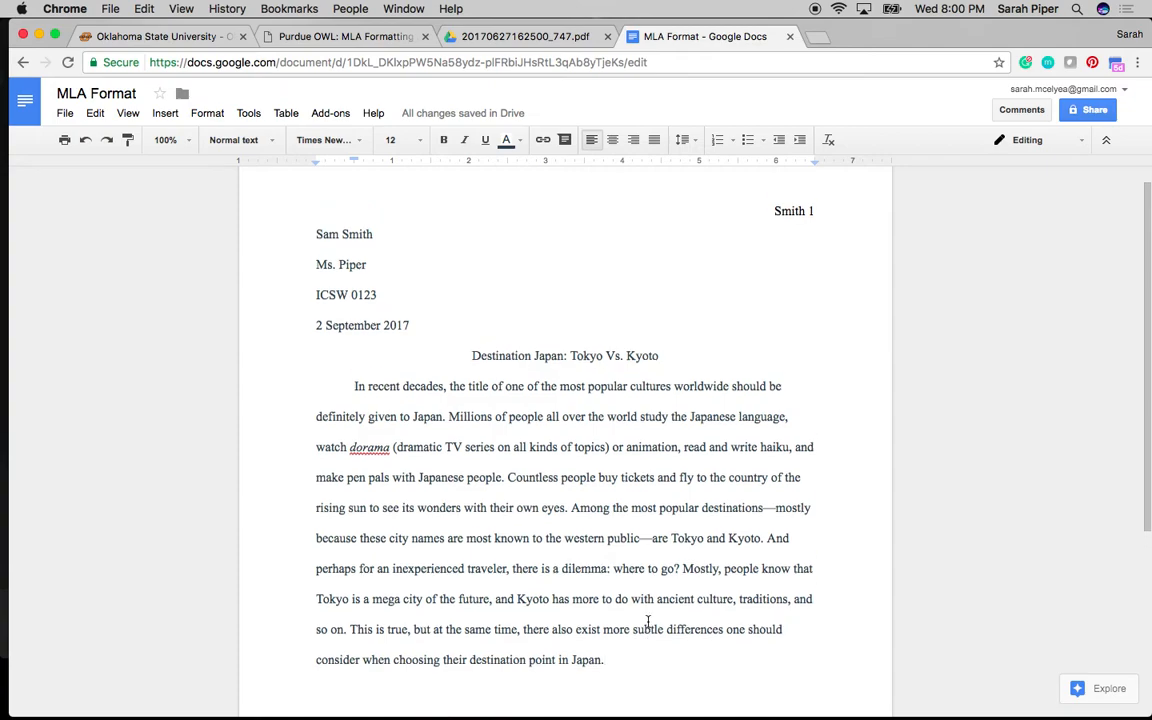